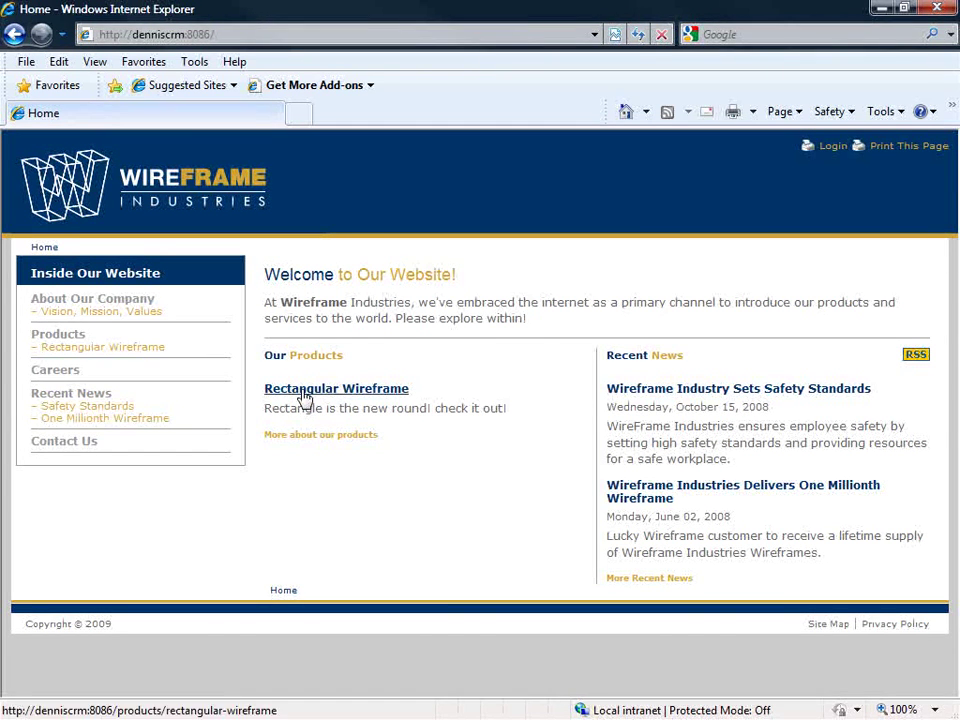
# Log in to the Wireframe site through its login page.
pyautogui.click(831, 147)
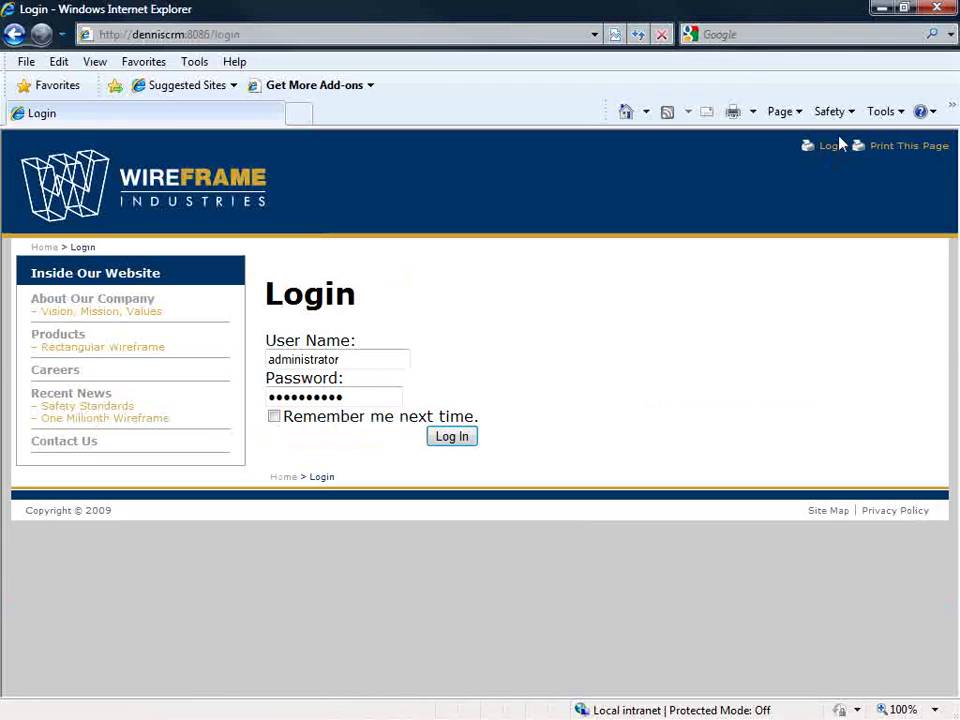
pyautogui.click(451, 437)
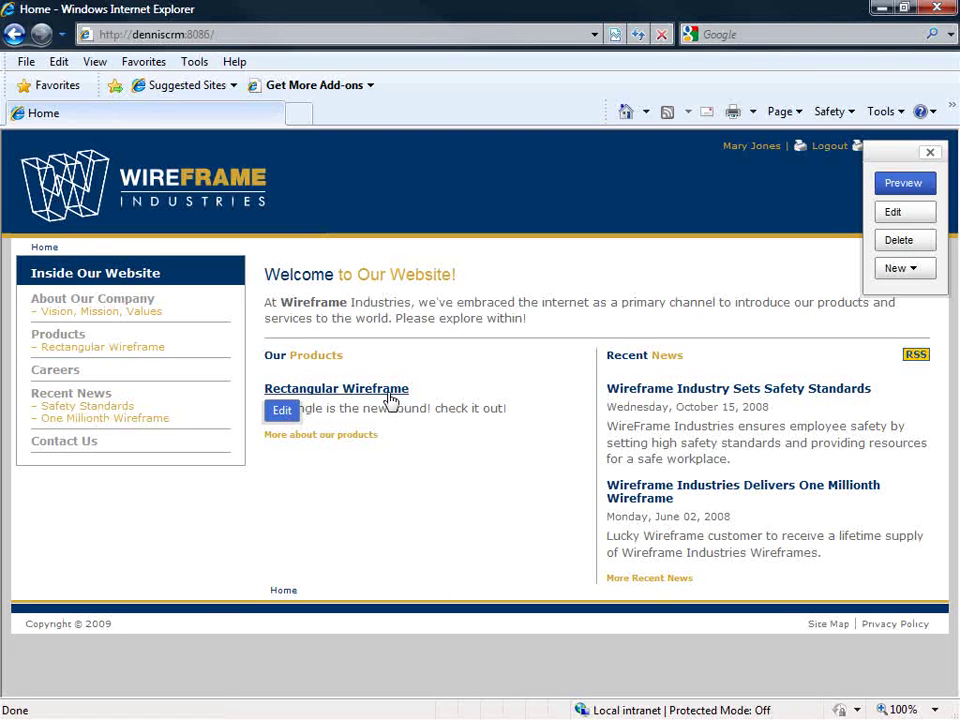
pyautogui.moveTo(92, 299)
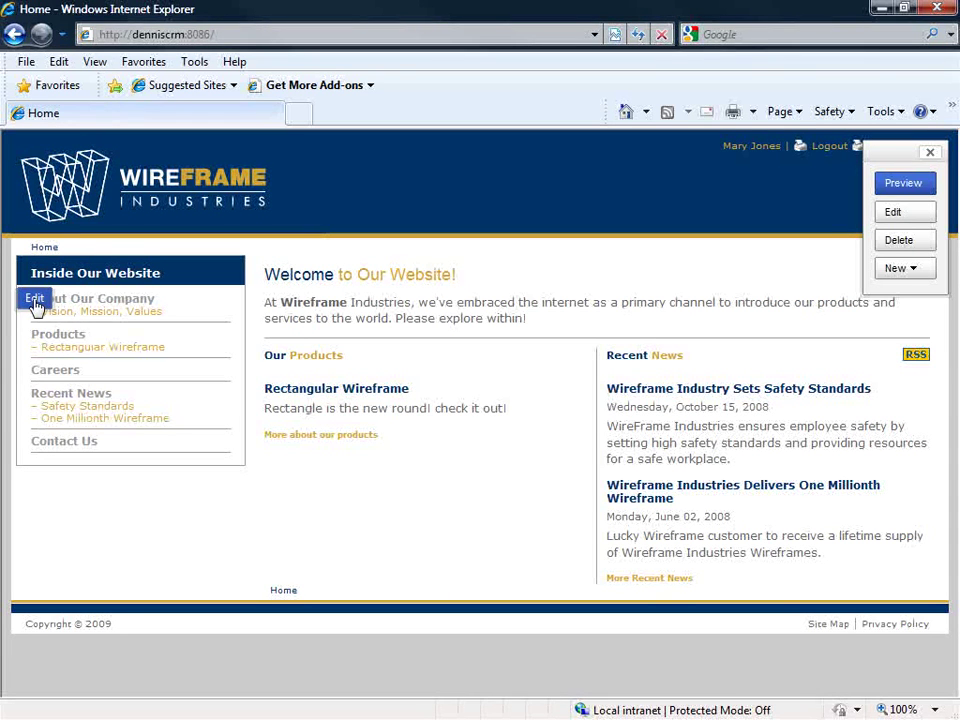
# Move Contact Us above Recent News in the primary navigation and save it.
pyautogui.click(35, 300)
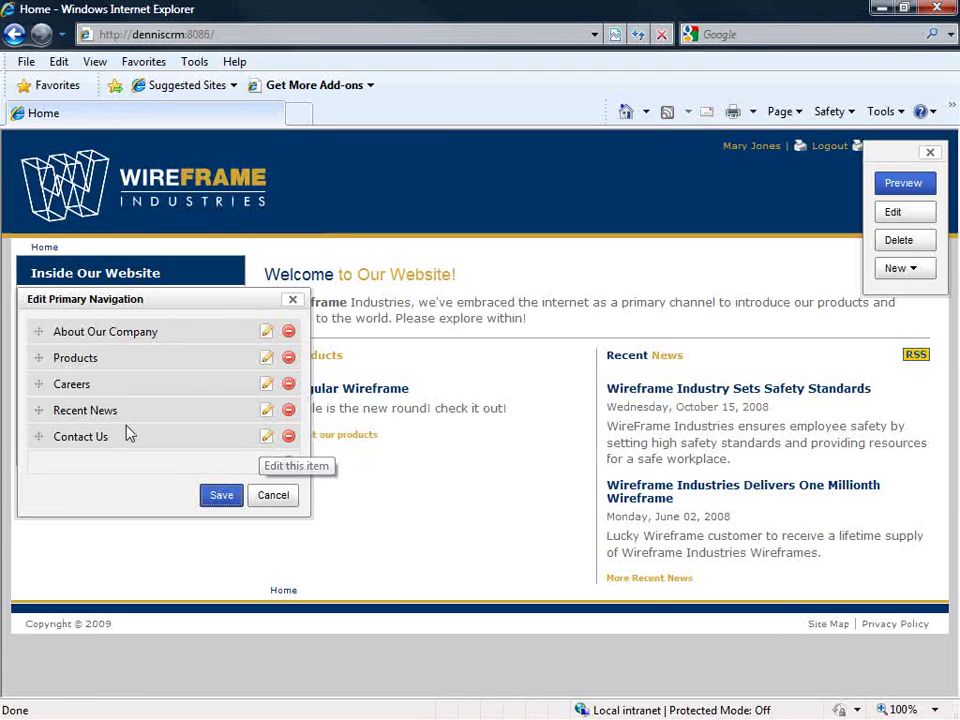
pyautogui.moveTo(28, 436); pyautogui.dragTo(43, 405)
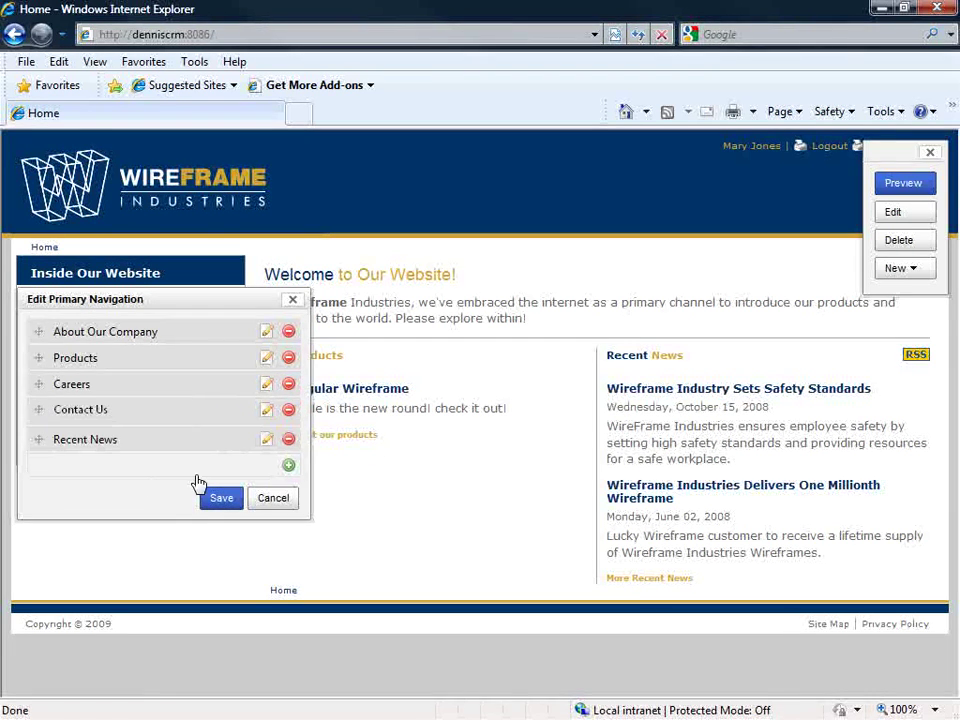
pyautogui.click(218, 496)
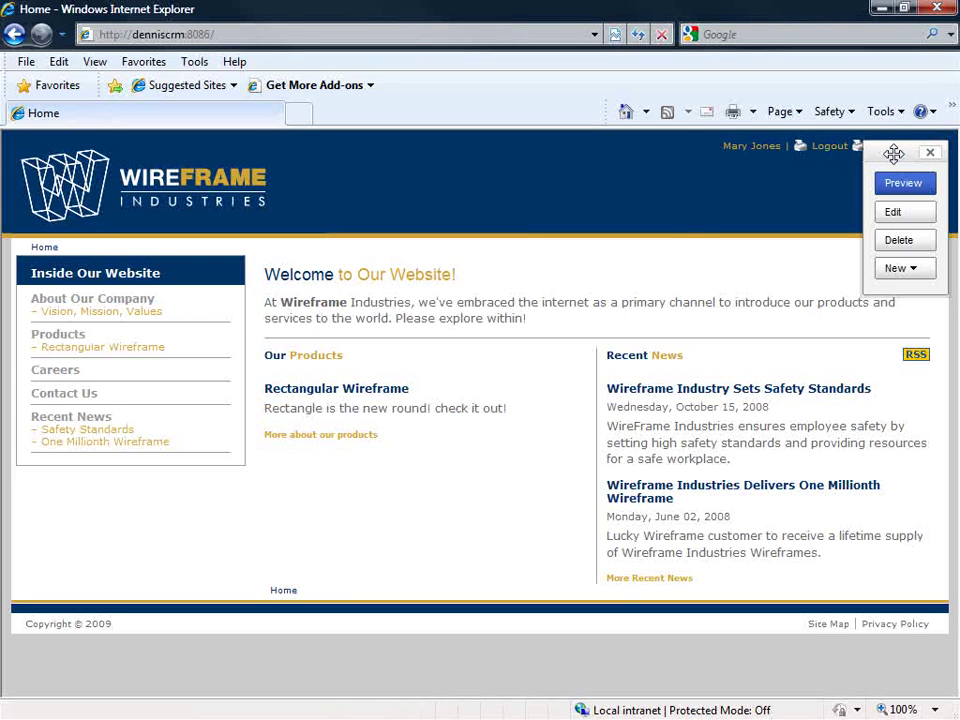
pyautogui.moveTo(893, 152); pyautogui.dragTo(685, 162)
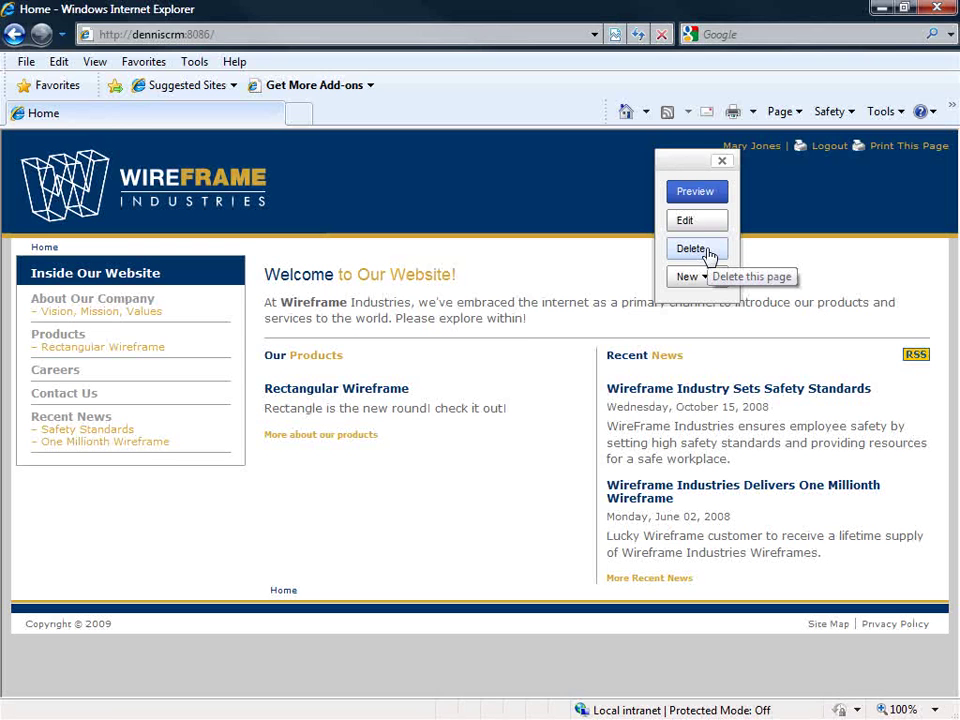
pyautogui.click(721, 280)
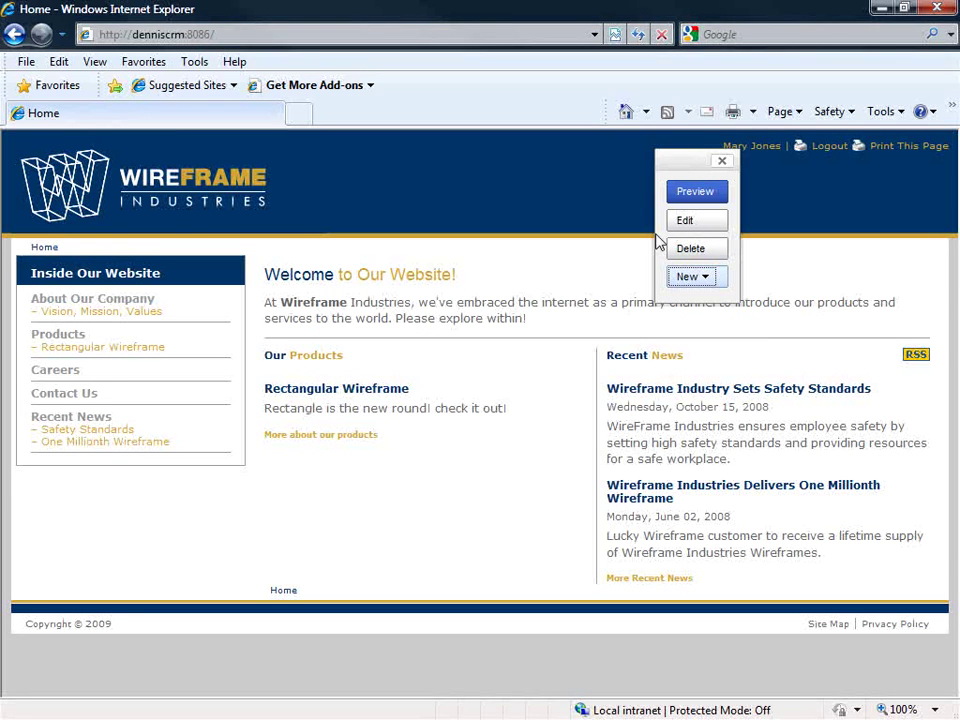
pyautogui.moveTo(692, 157); pyautogui.dragTo(617, 150)
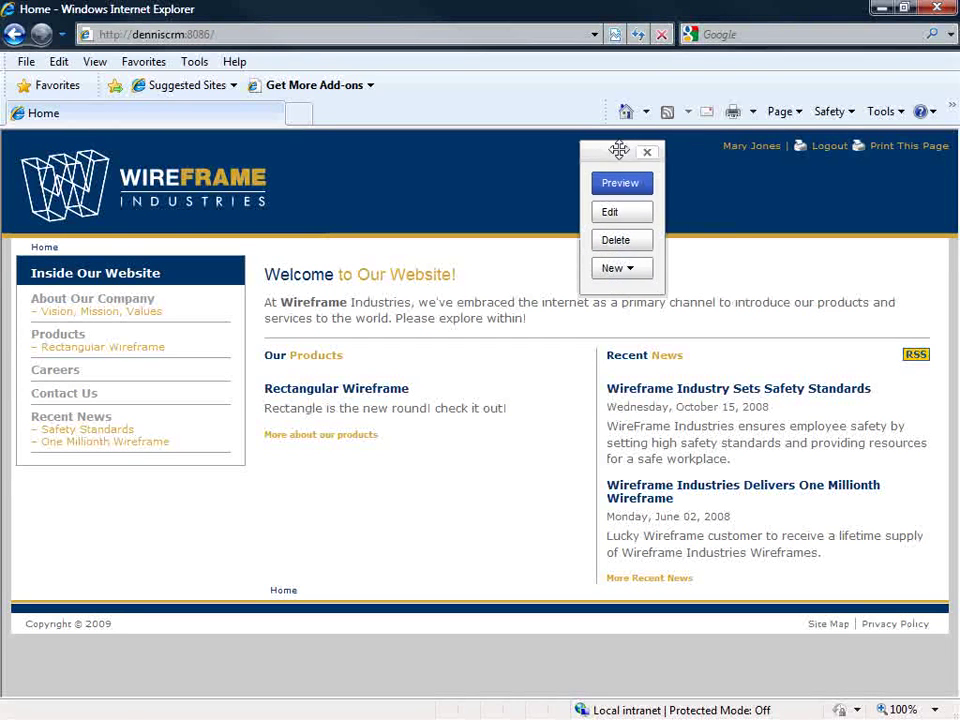
pyautogui.click(645, 153)
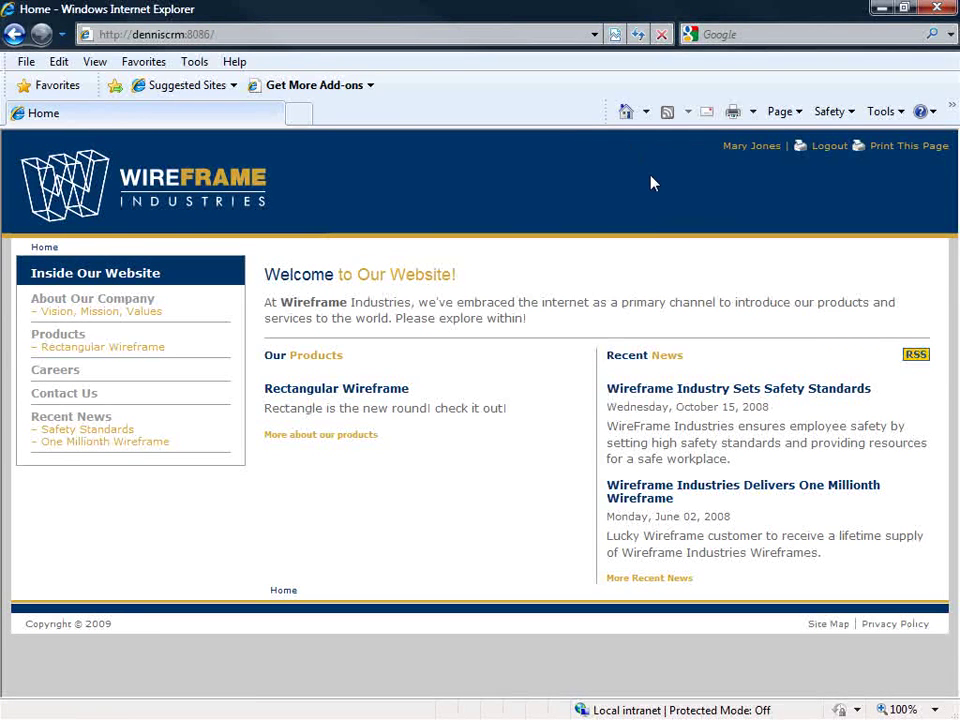
pyautogui.click(637, 34)
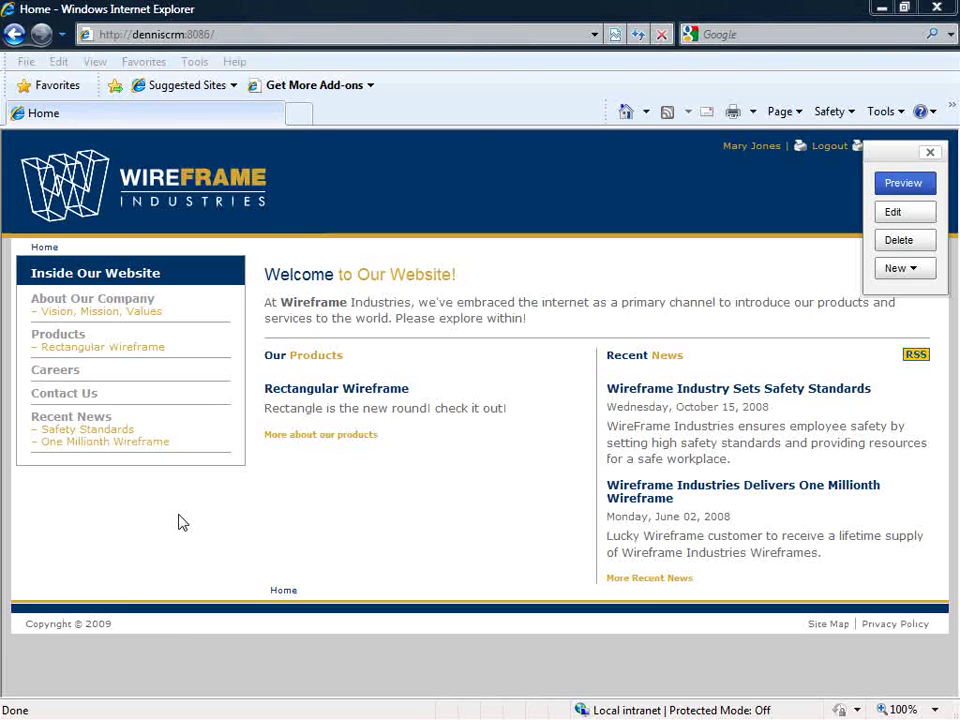
# Under News, create a Draft child page 'Moving' with display date September 4, 2009.
pyautogui.click(82, 426)
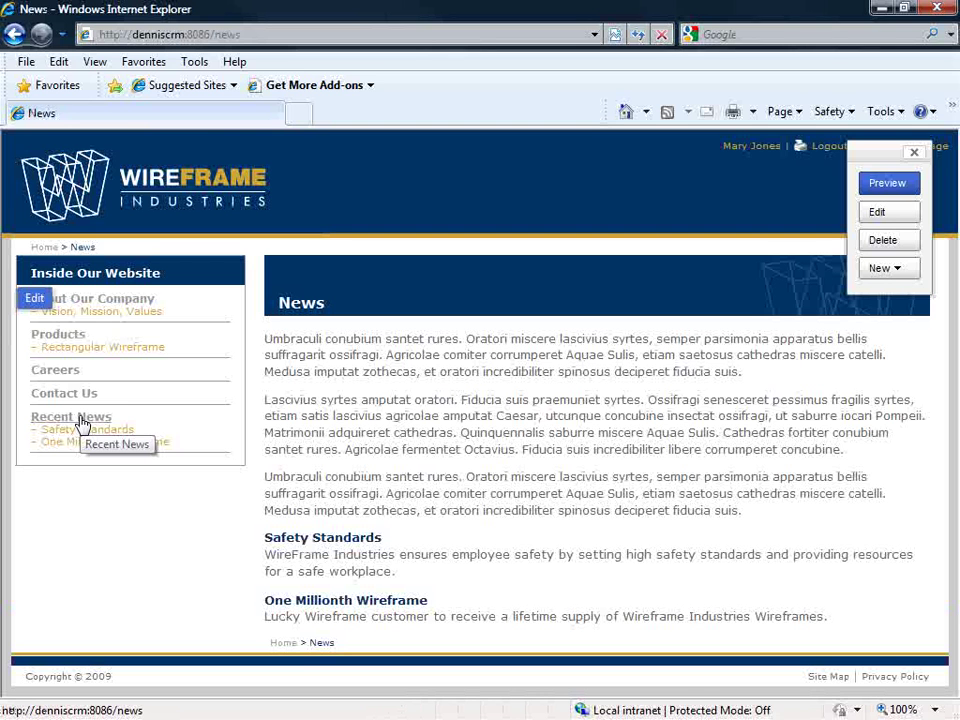
pyautogui.click(896, 272)
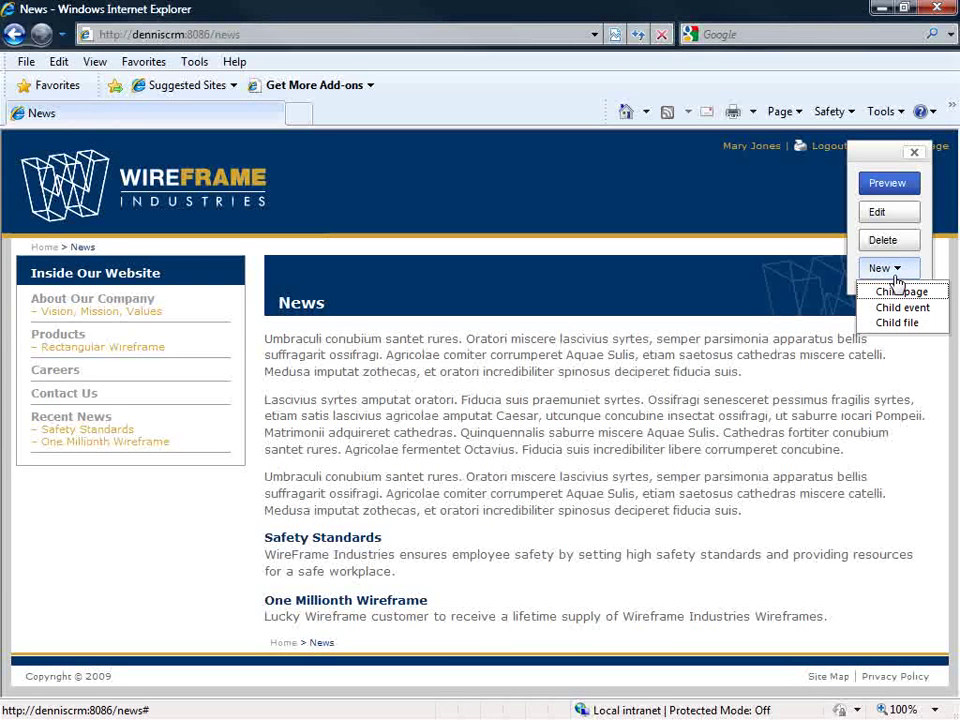
pyautogui.click(902, 291)
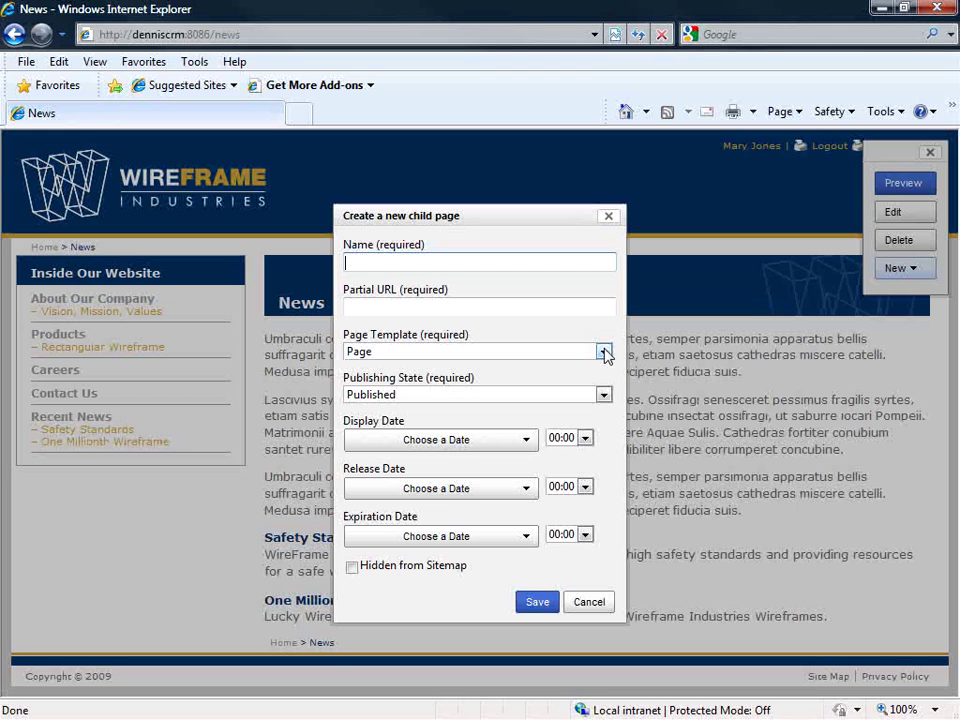
pyautogui.write('Moving')
pyautogui.click(600, 394)
pyautogui.click(527, 407)
pyautogui.click(514, 440)
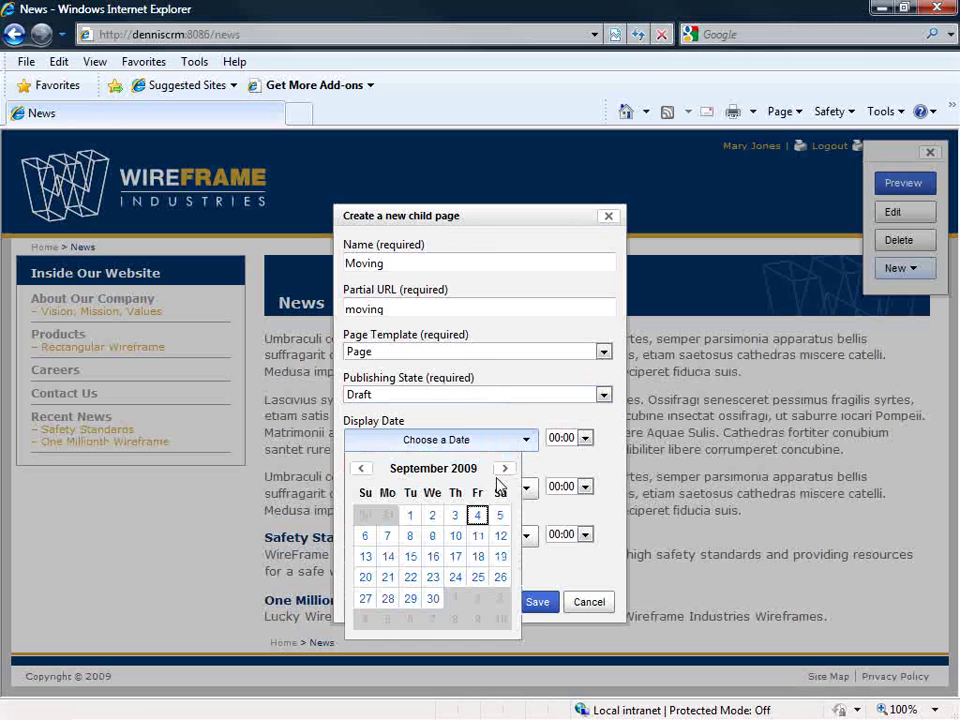
pyautogui.click(478, 515)
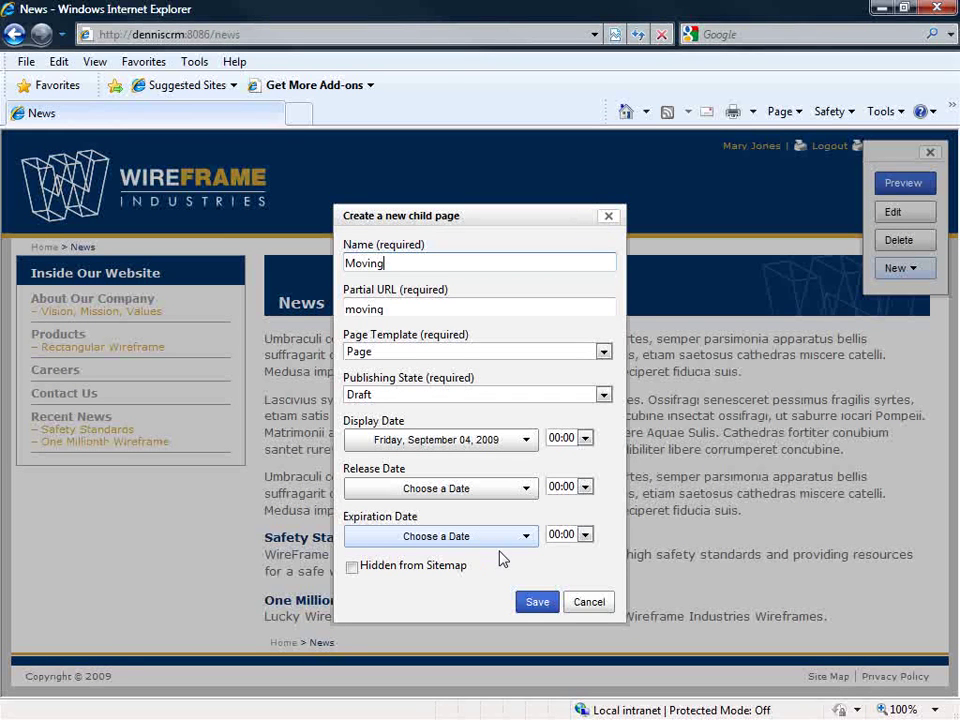
pyautogui.click(537, 602)
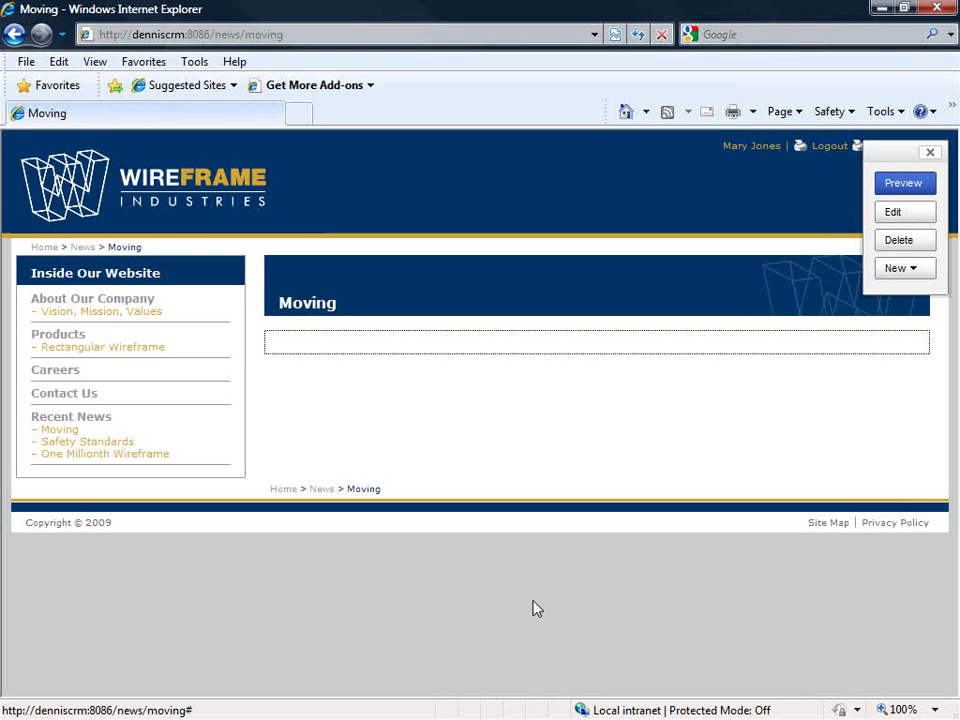
pyautogui.click(899, 188)
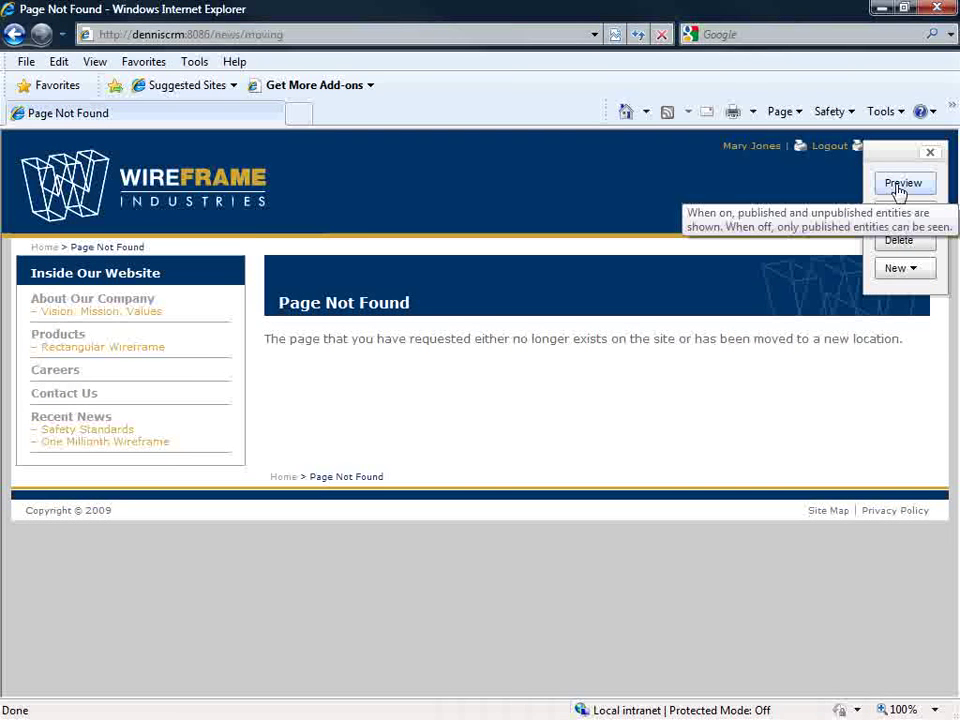
pyautogui.moveTo(903, 183)
pyautogui.click(899, 186)
pyautogui.moveTo(597, 342)
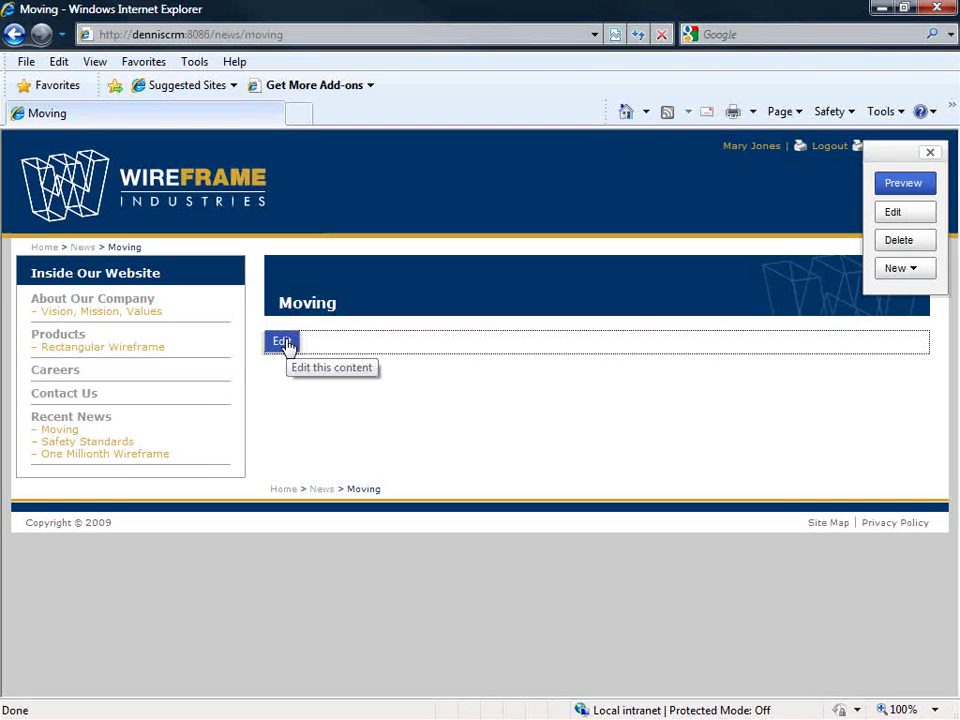
# Paste the press release from Word into the Moving page content and save.
pyautogui.click(283, 342)
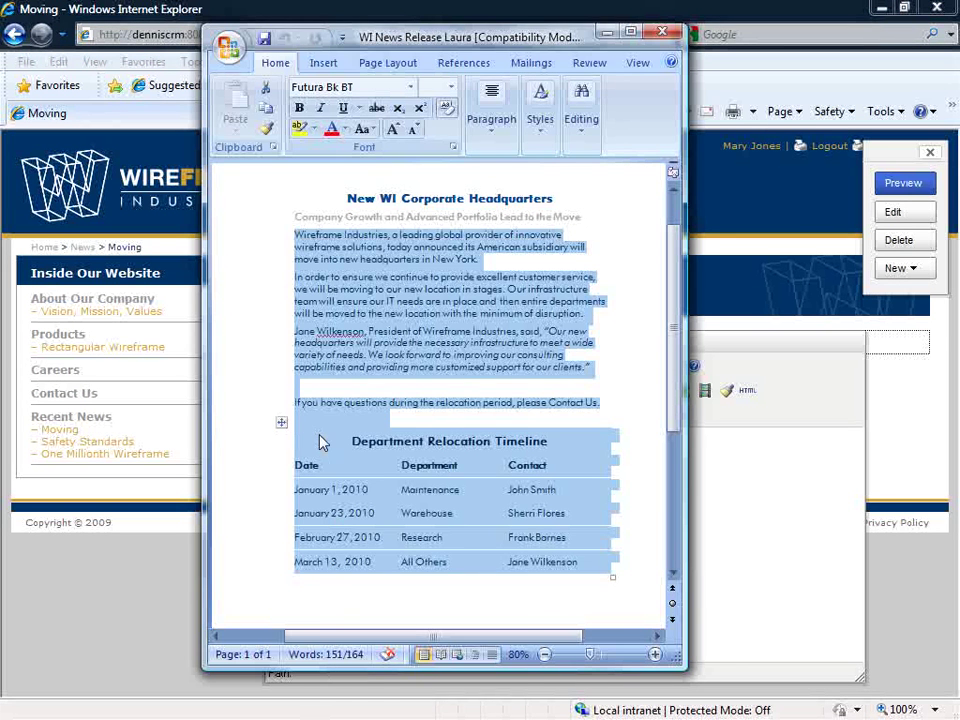
pyautogui.rightClick(318, 430)
pyautogui.click(353, 466)
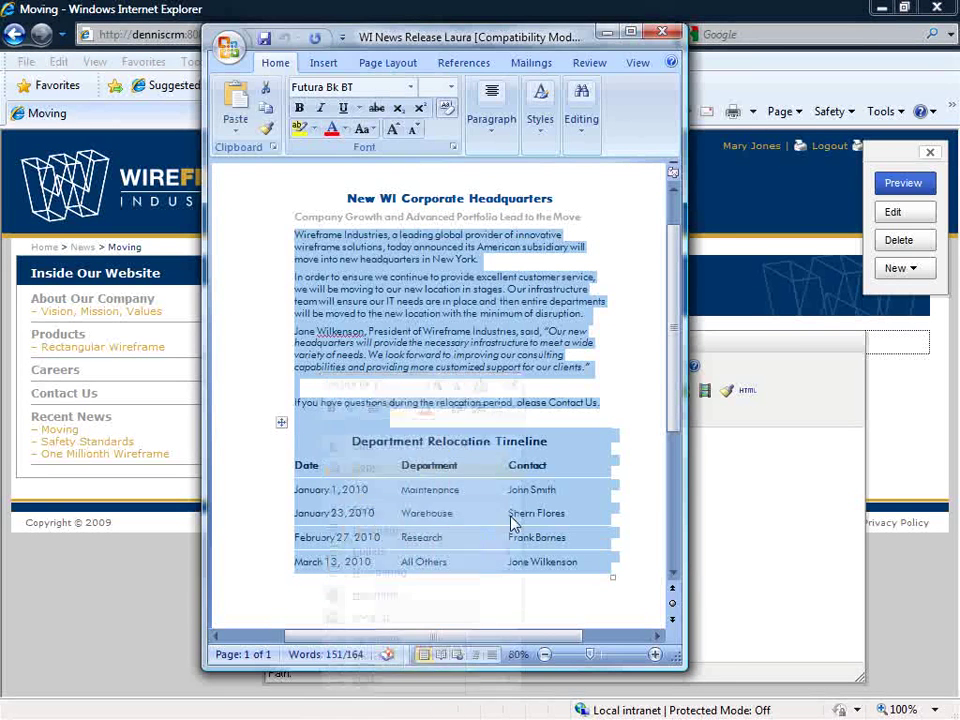
pyautogui.click(819, 491)
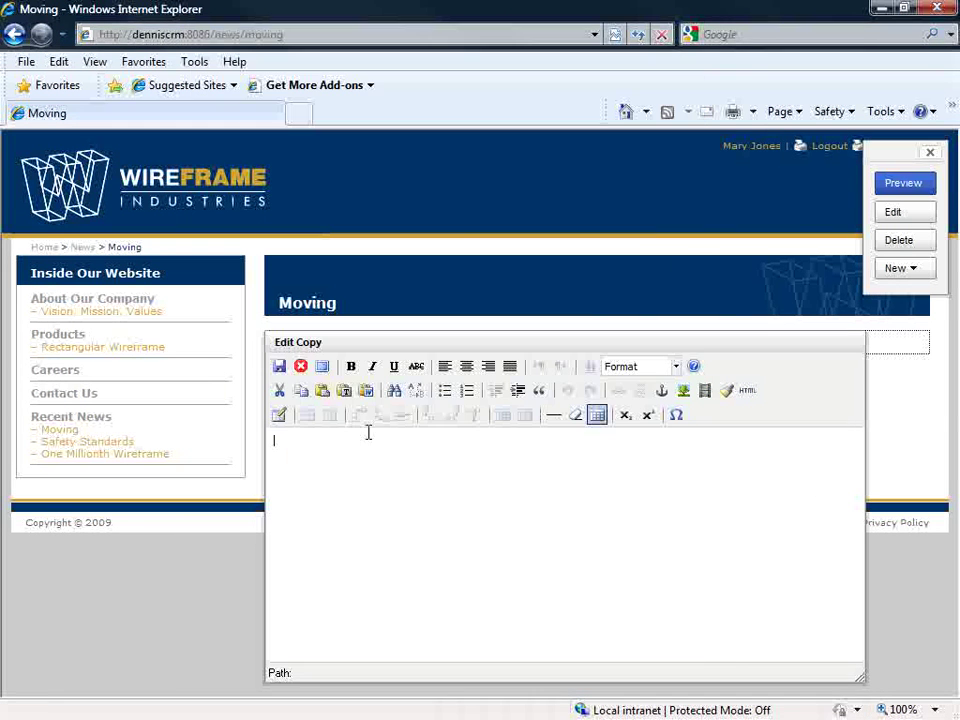
pyautogui.click(321, 391)
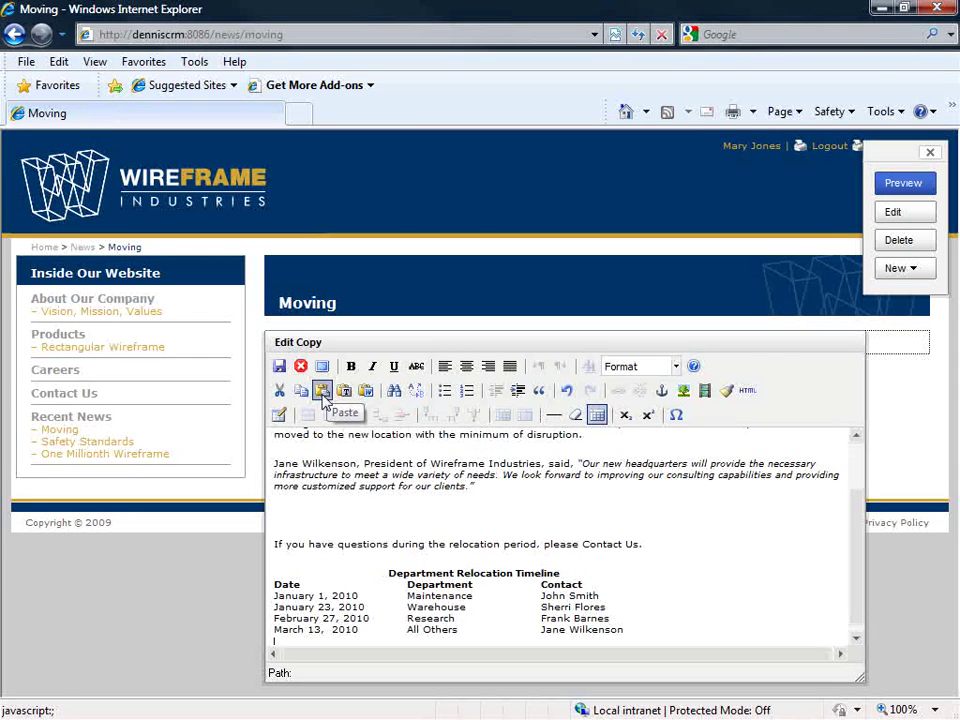
pyautogui.click(322, 366)
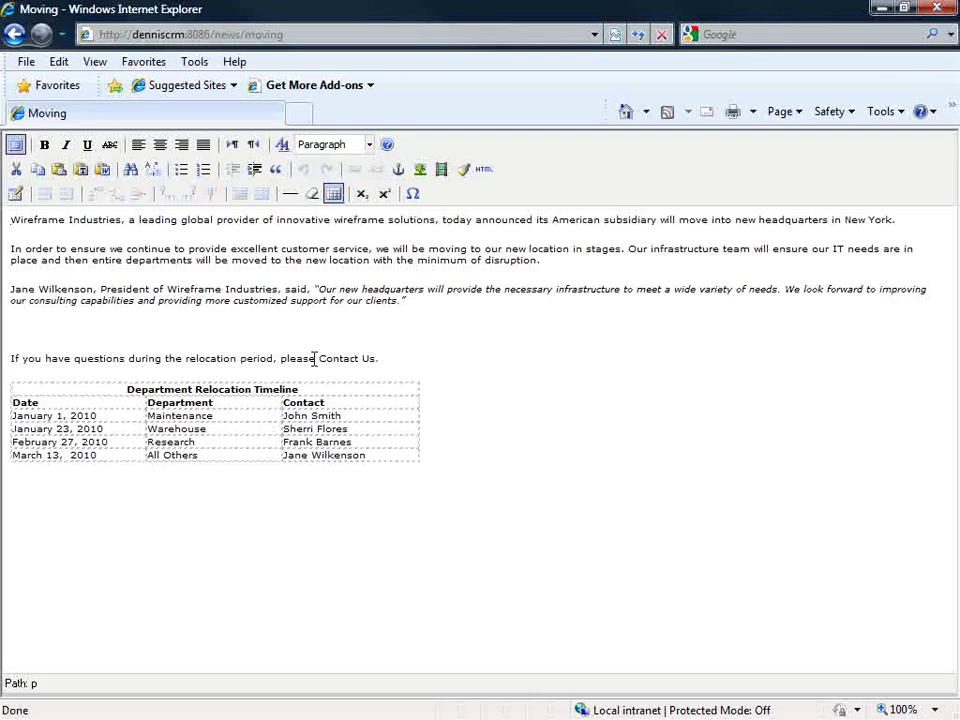
pyautogui.click(16, 146)
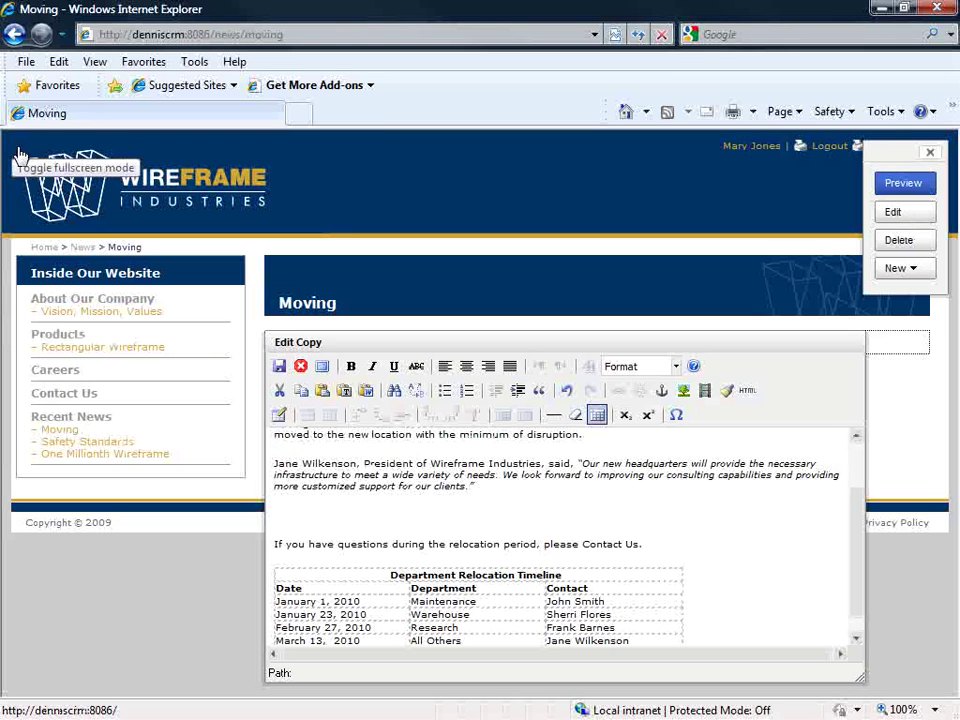
pyautogui.click(281, 367)
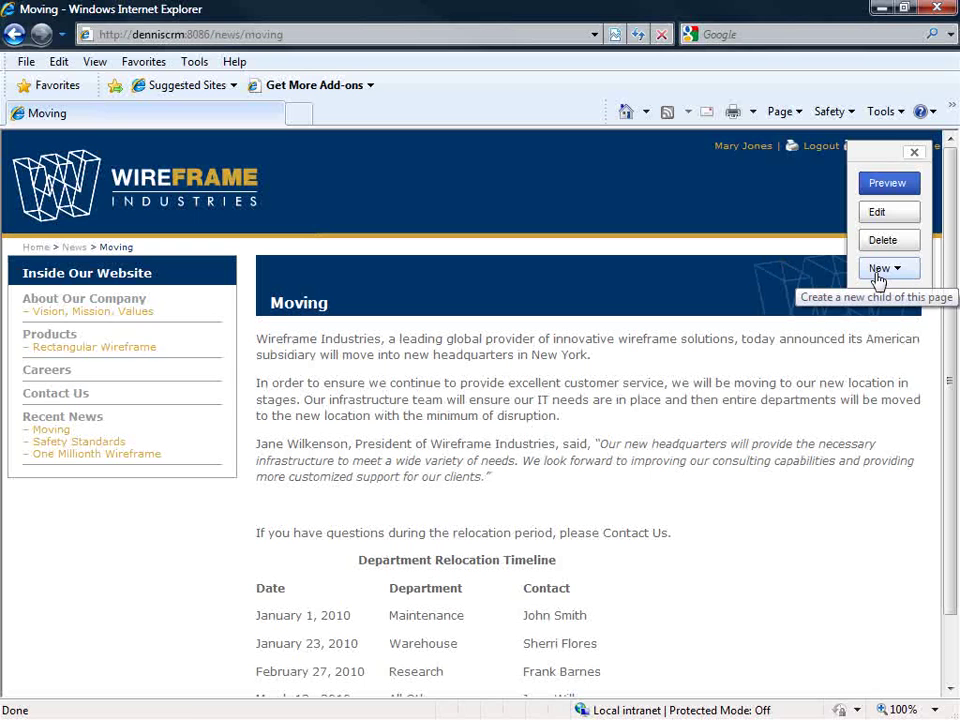
# Upload the building image as child file 'building' under Moving, hidden from the sitemap.
pyautogui.click(878, 274)
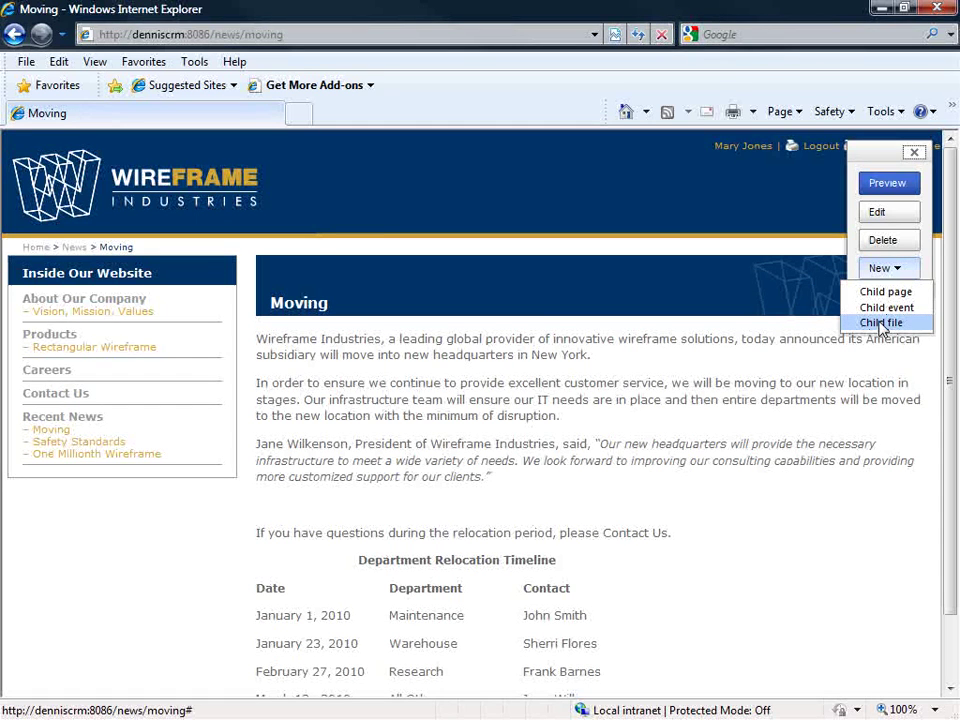
pyautogui.click(880, 323)
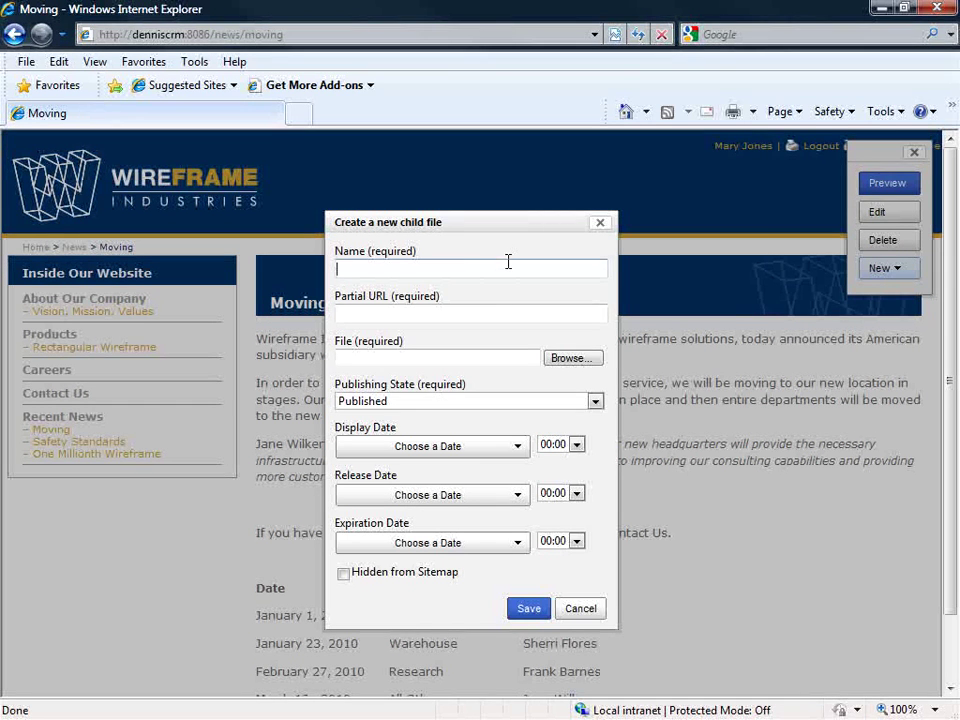
pyautogui.write('building')
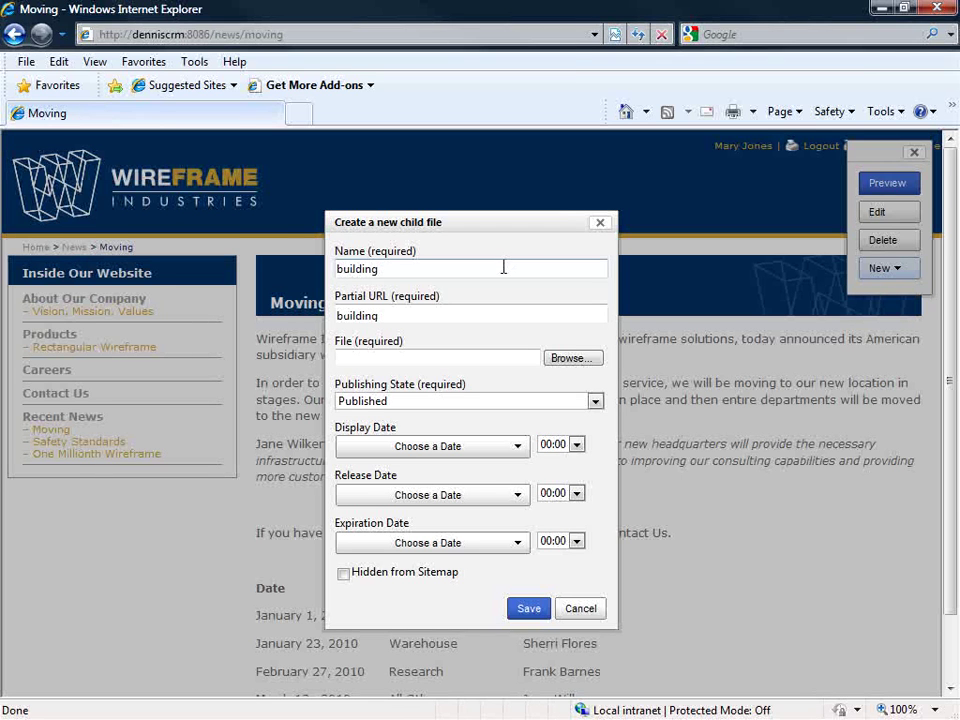
pyautogui.click(572, 358)
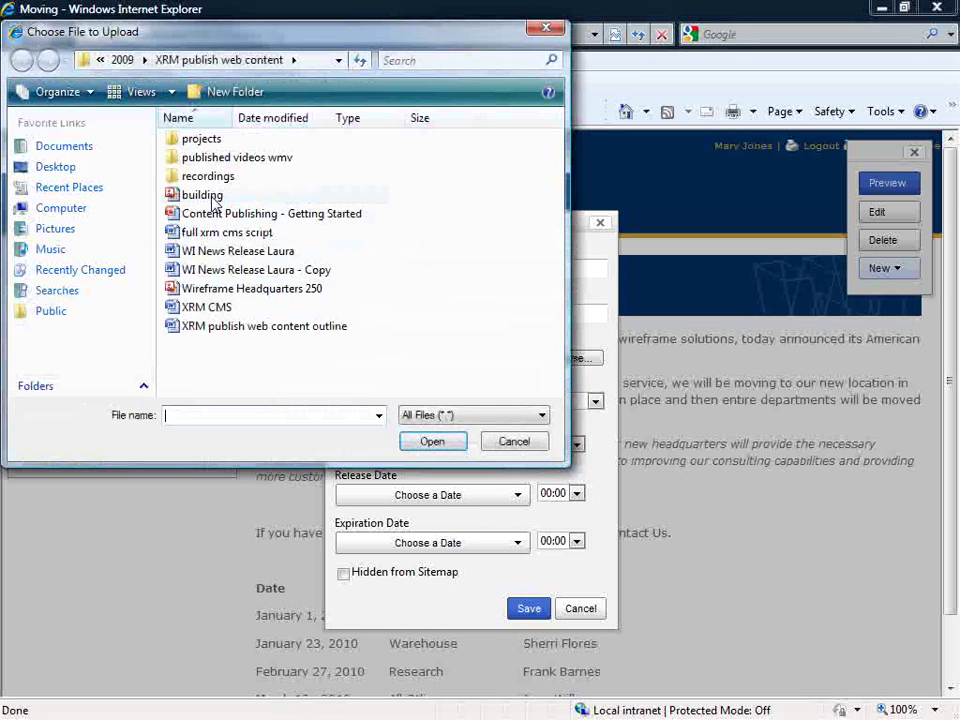
pyautogui.doubleClick(205, 196)
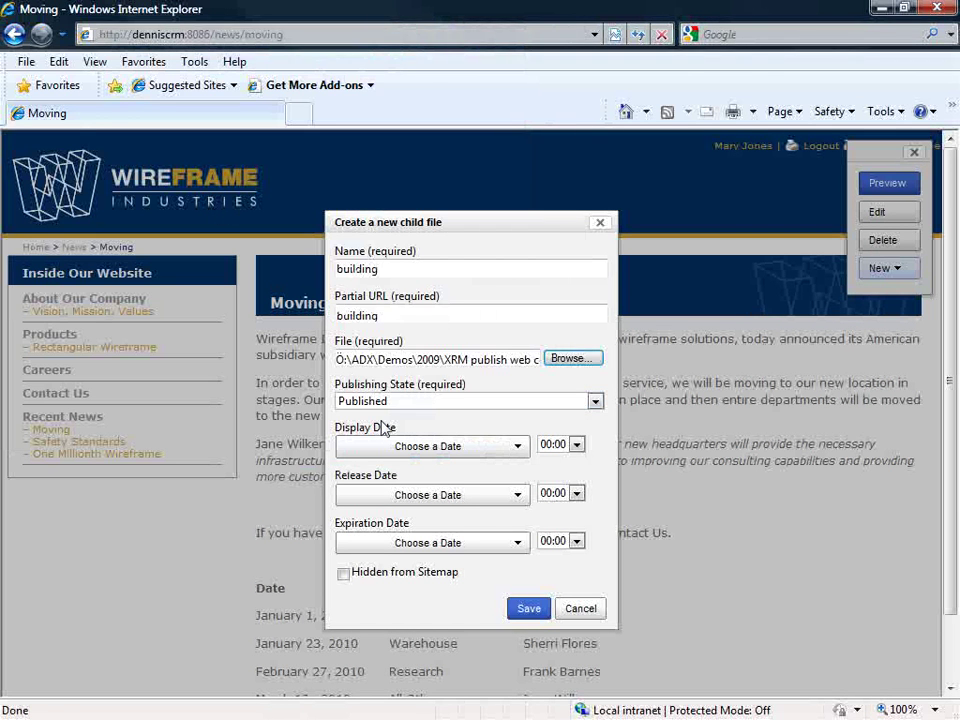
pyautogui.click(345, 577)
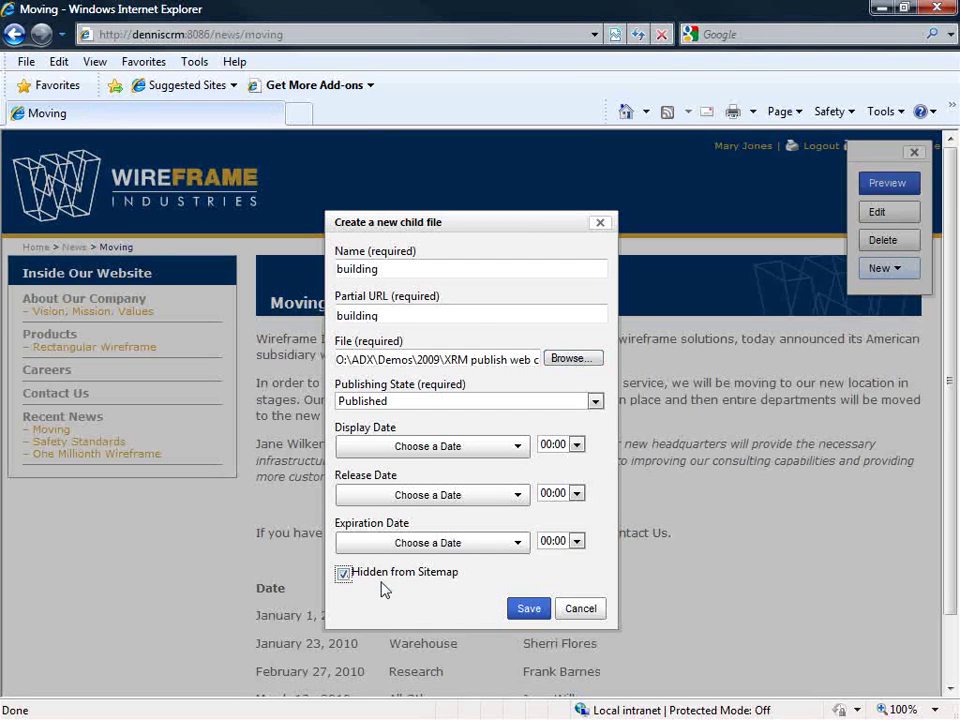
pyautogui.click(529, 610)
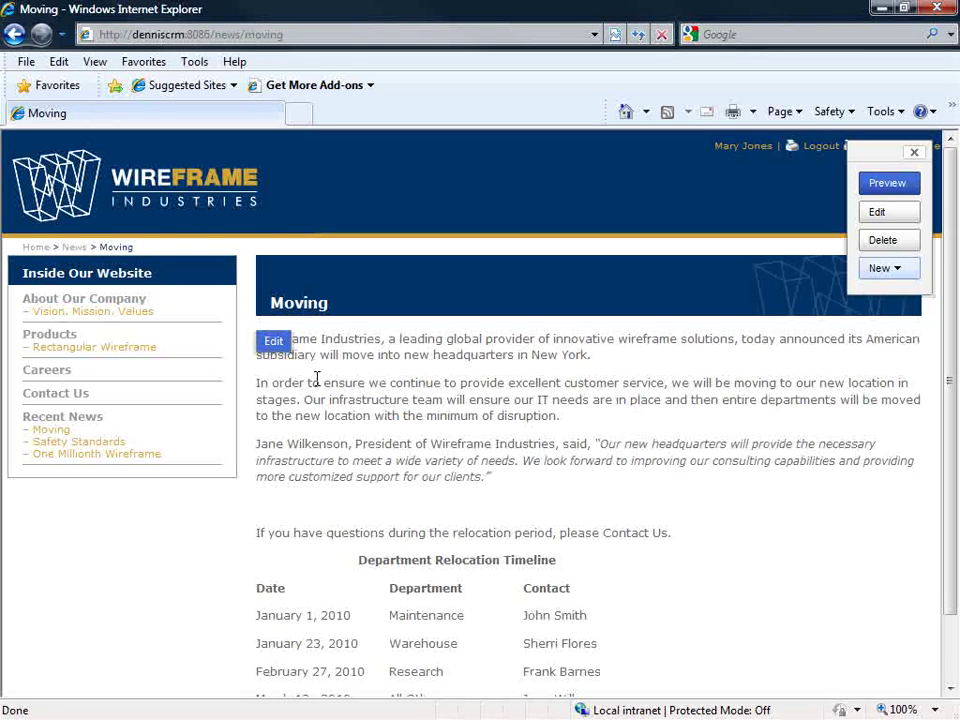
# Open the Moving copy in the full-screen editor, caret above the questions sentence.
pyautogui.click(277, 339)
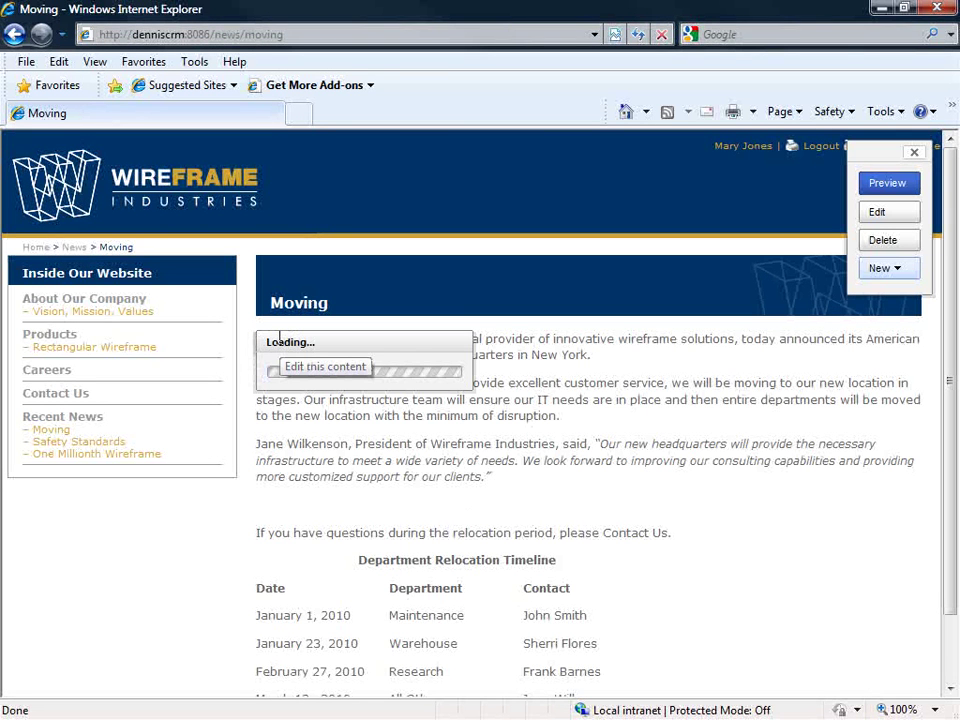
pyautogui.click(315, 363)
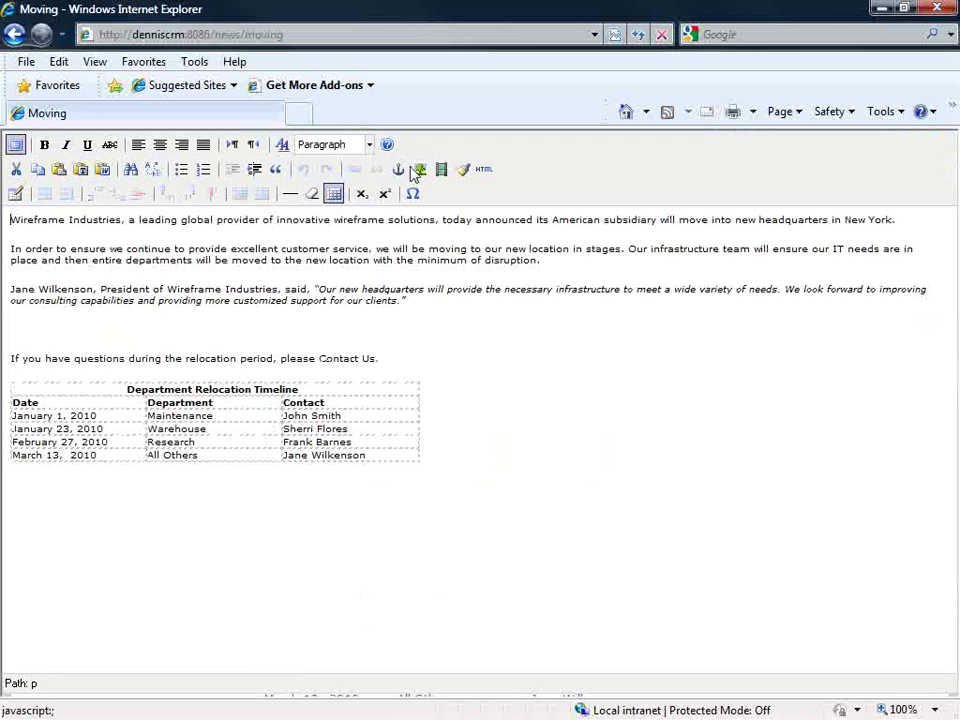
pyautogui.press('Down')
pyautogui.press('Down')
pyautogui.press('Down')
# Insert the image /news/moving/building with description 'building' into the copy.
pyautogui.click(420, 171)
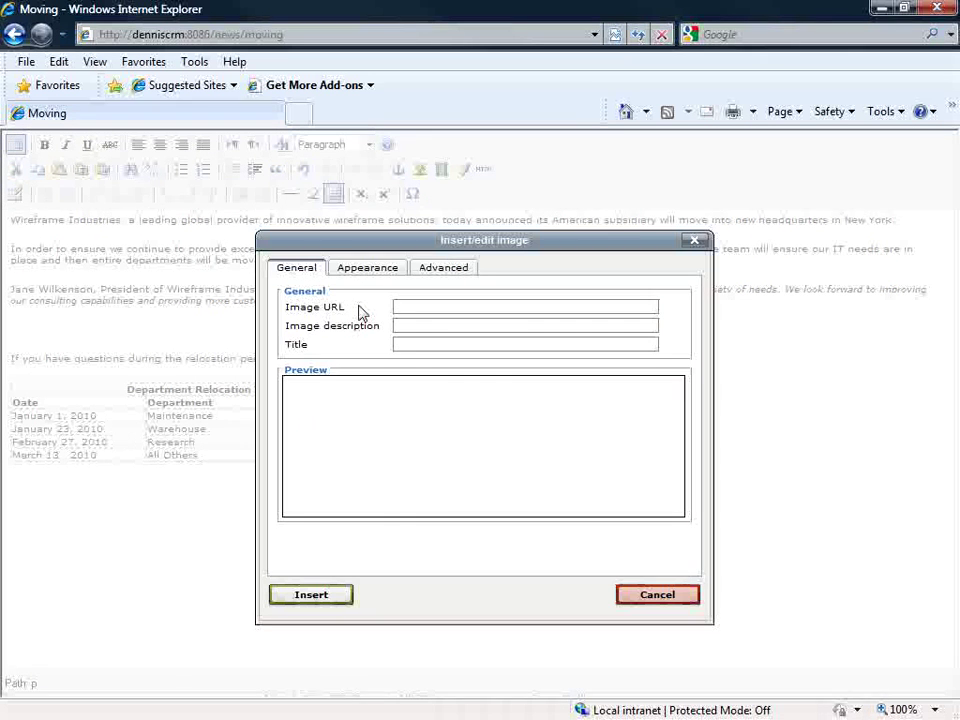
pyautogui.write('/')
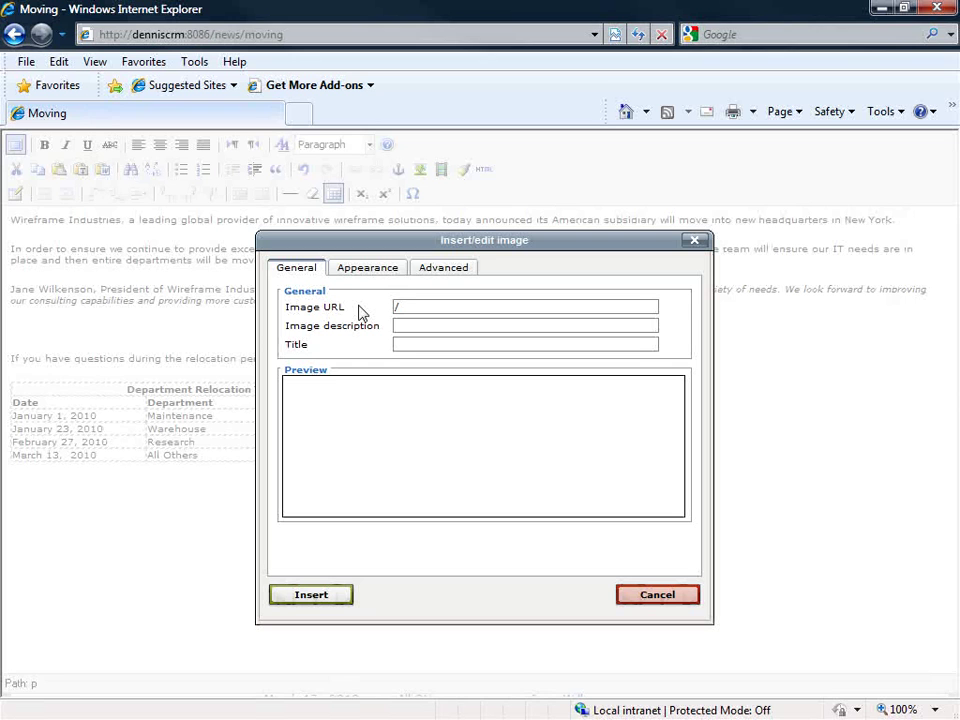
pyautogui.write('news')
pyautogui.write('/moving')
pyautogui.write('/buildin')
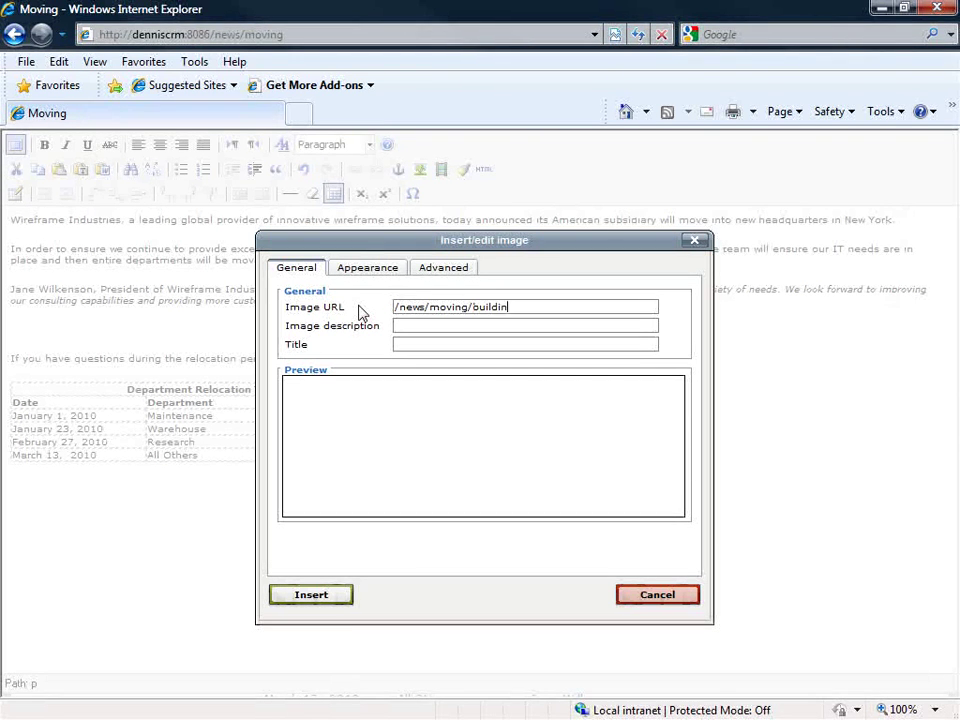
pyautogui.write('g')
pyautogui.press('Tab')
pyautogui.write('b')
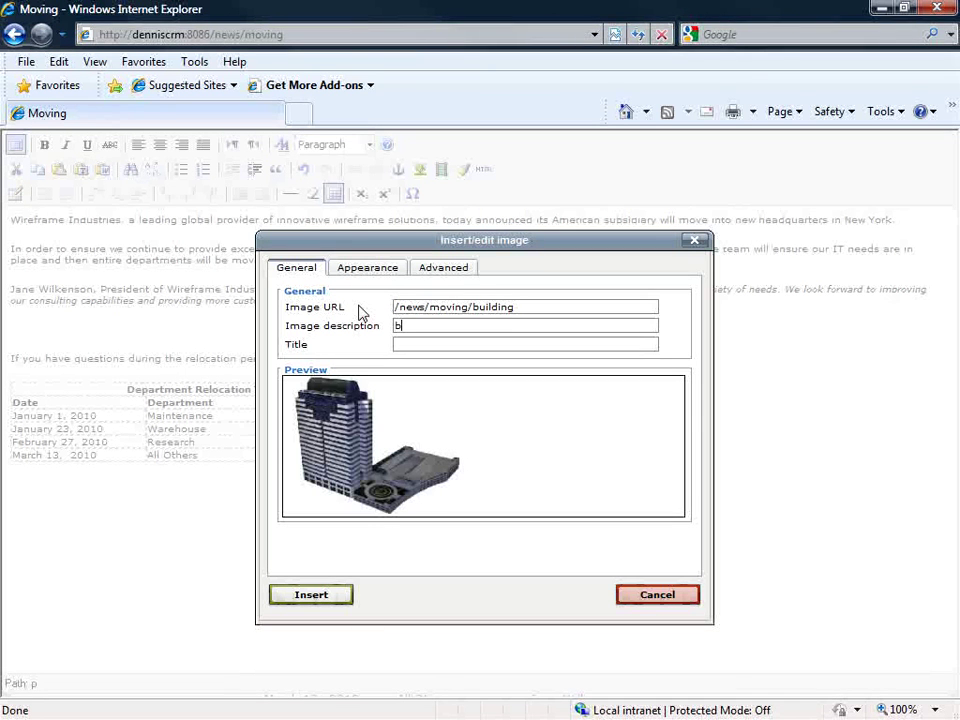
pyautogui.write('uilding')
pyautogui.press('Tab')
pyautogui.write('vil')
pyautogui.press('BackSpace')
pyautogui.press('BackSpace')
pyautogui.press('BackSpace')
pyautogui.write('building')
pyautogui.click(290, 597)
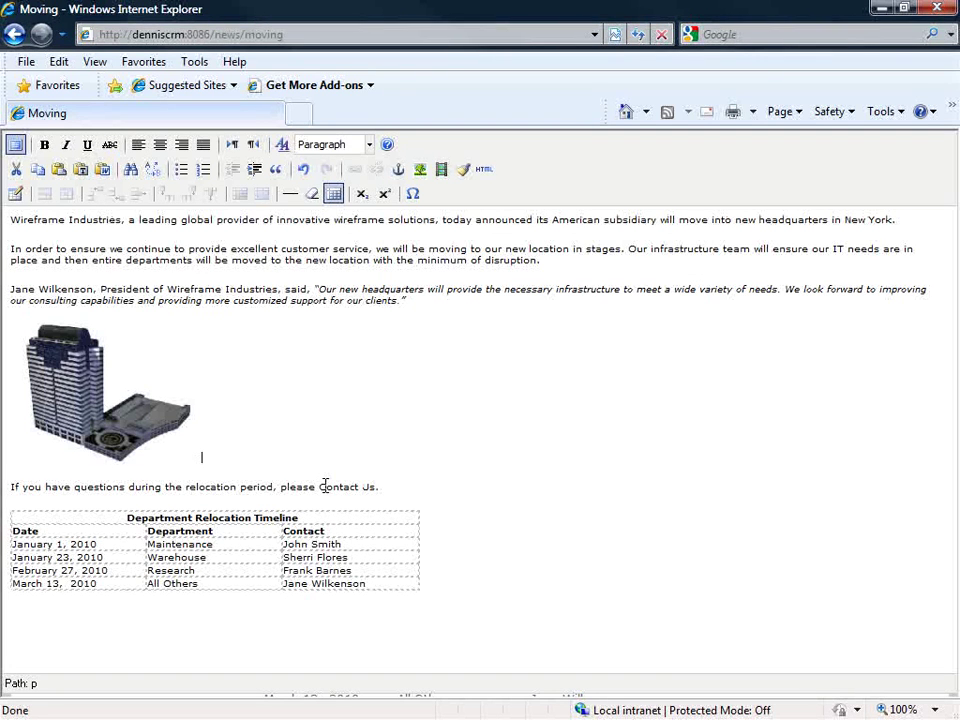
# Link the words 'Contact Us' to /contact-us and save the Moving copy.
pyautogui.moveTo(319, 487); pyautogui.dragTo(375, 487)
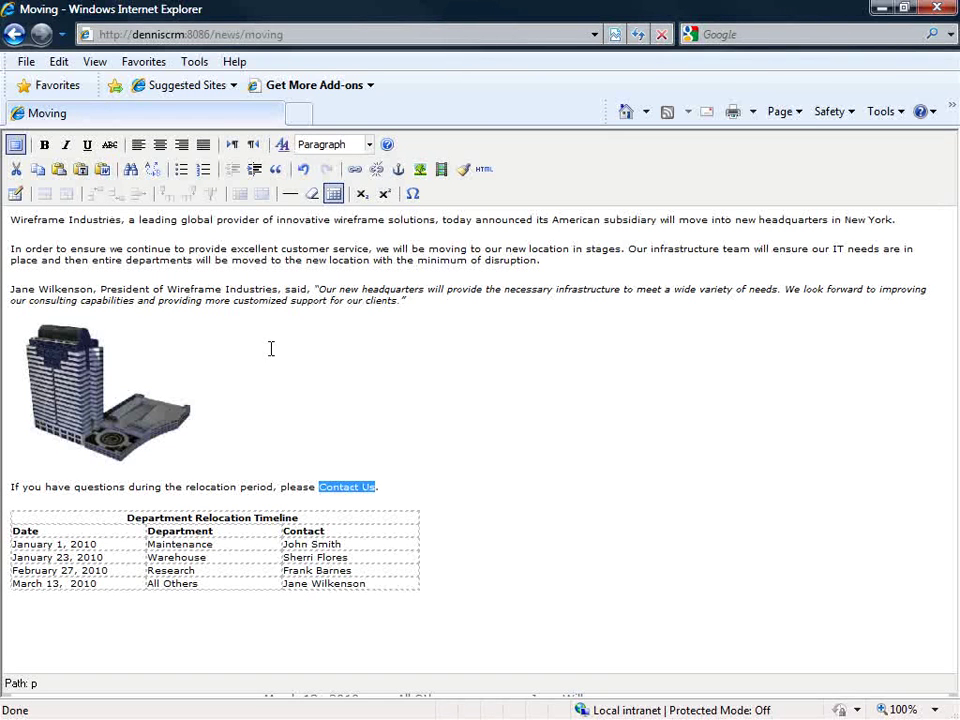
pyautogui.click(354, 169)
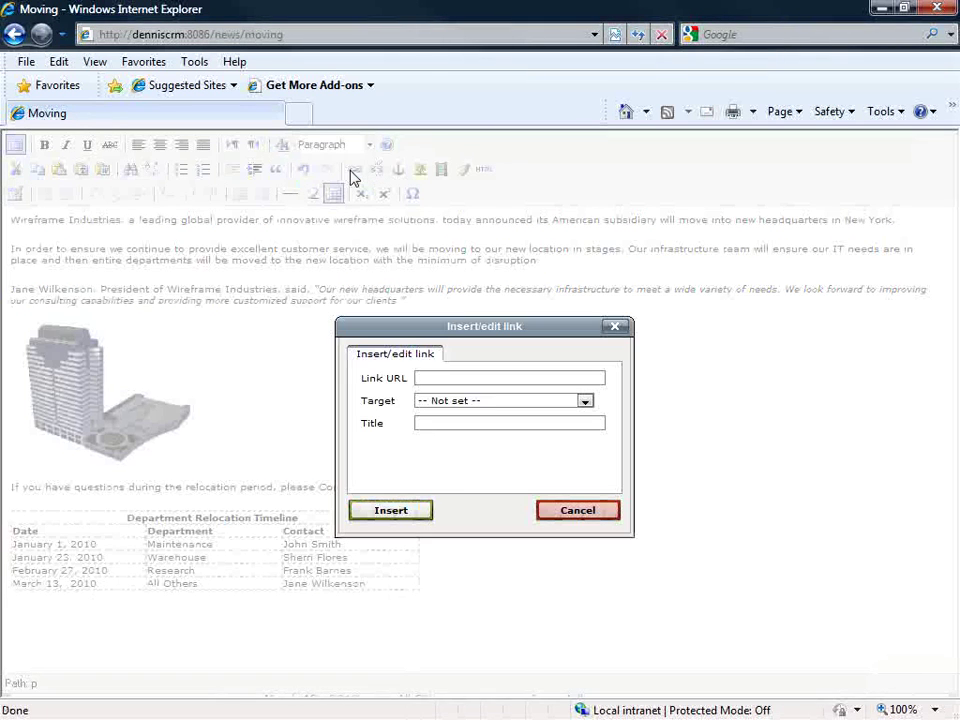
pyautogui.write('/contact')
pyautogui.write('-us')
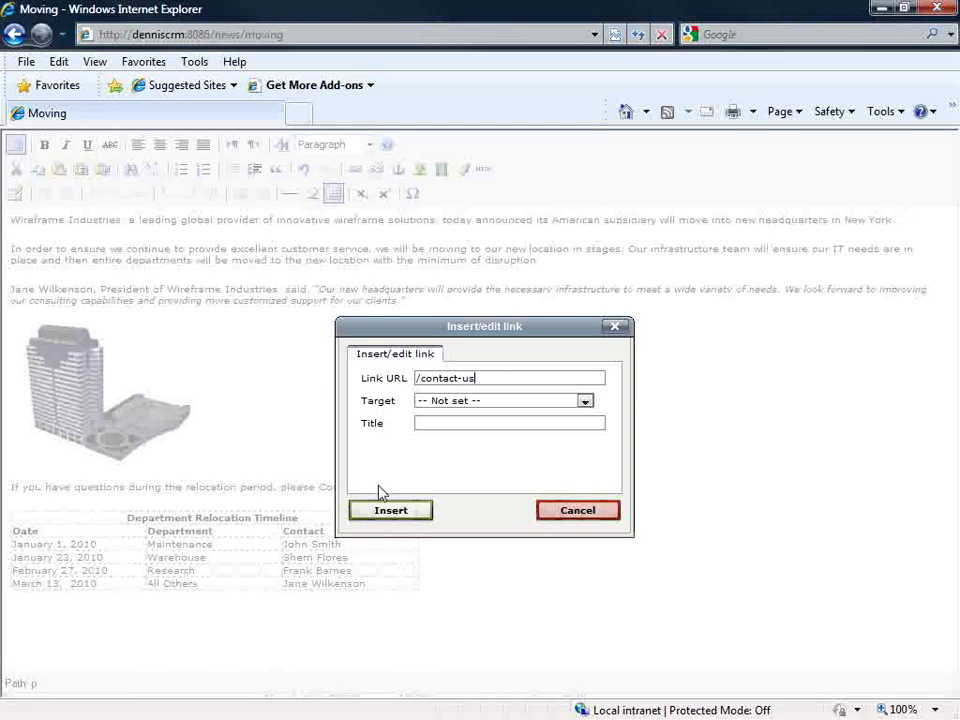
pyautogui.click(378, 516)
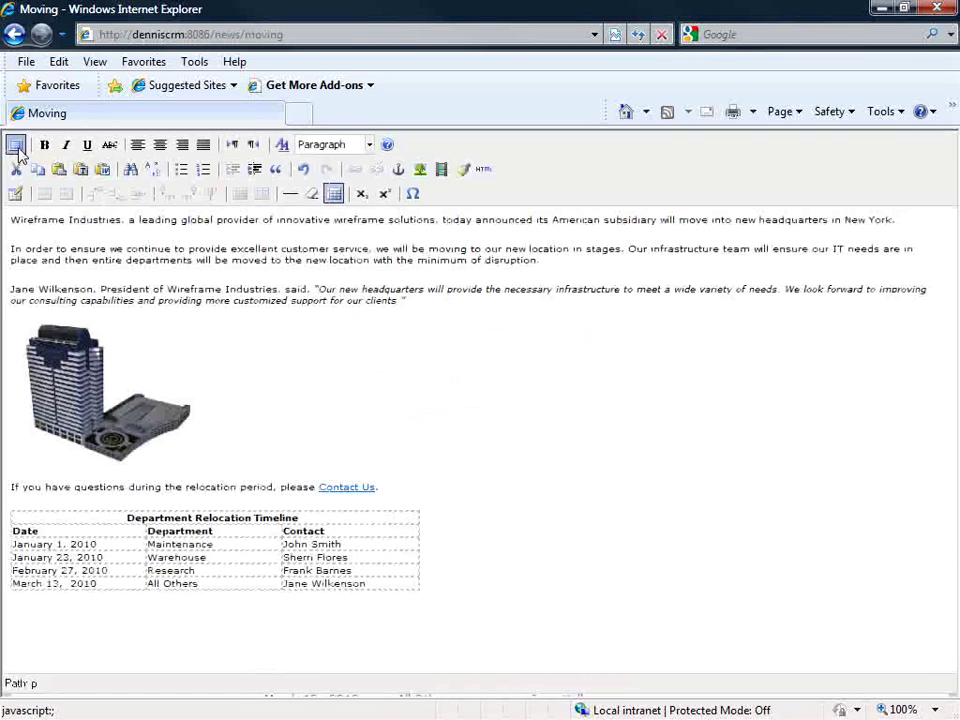
pyautogui.click(16, 146)
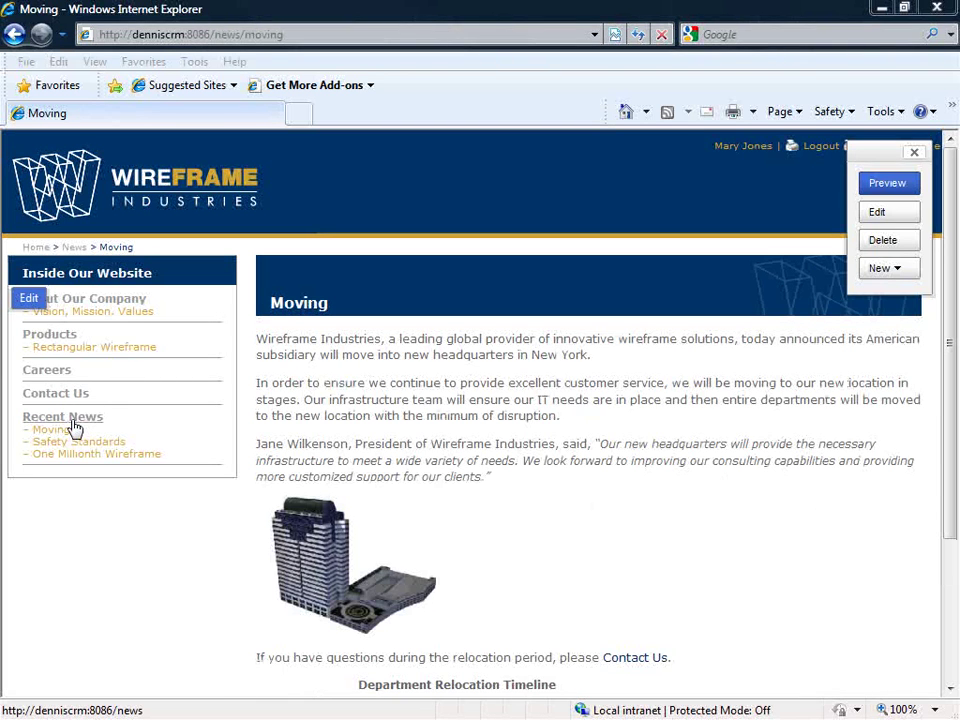
# Set Moving's News summary to 'Company Growth and Advanced Portfolio Lead to the Move' as plain text.
pyautogui.click(72, 422)
pyautogui.scroll(-2, 170, 535)
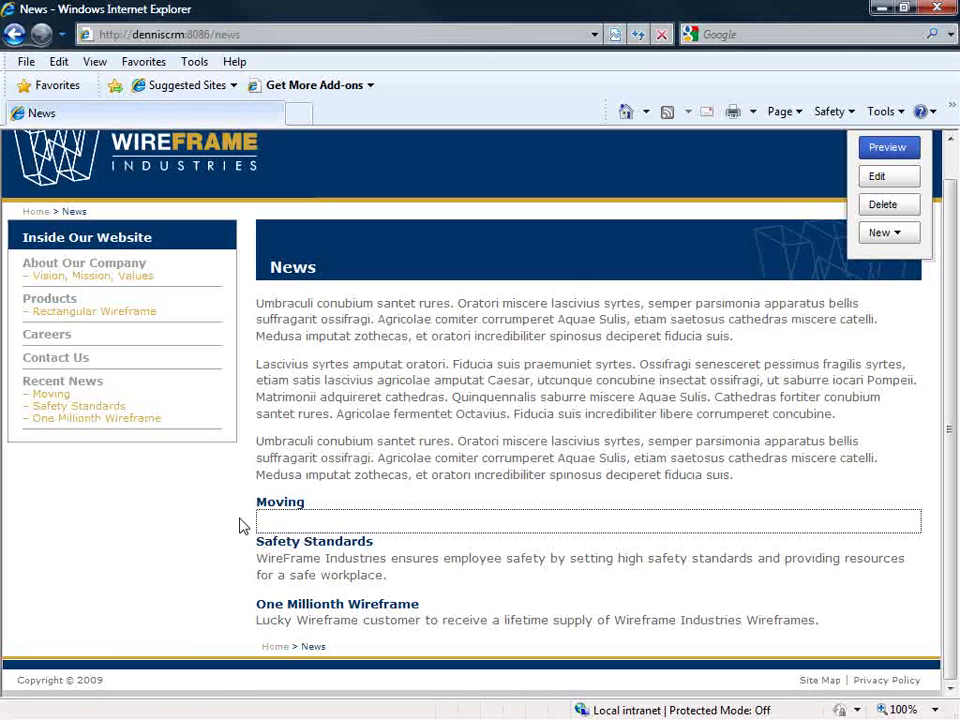
pyautogui.moveTo(588, 521)
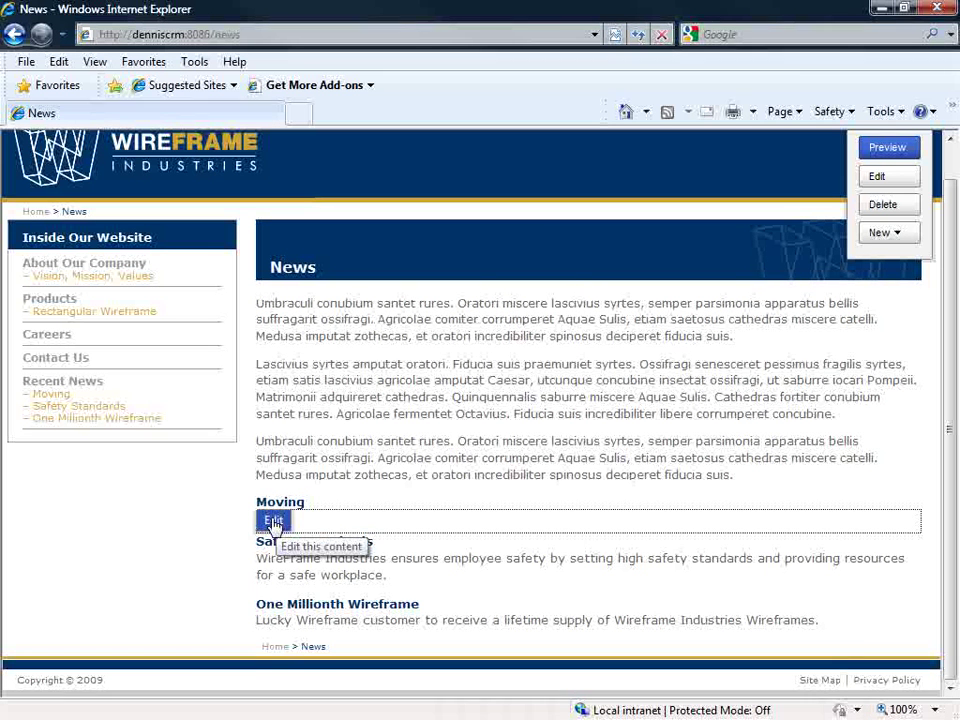
pyautogui.click(275, 522)
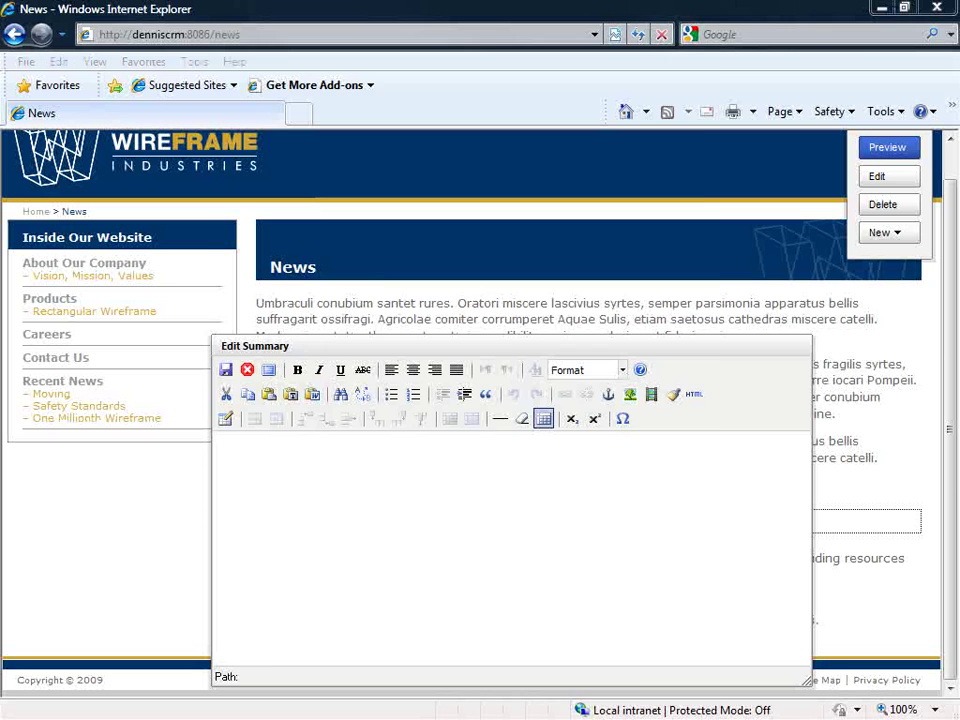
pyautogui.hotkey('alt', 'Tab')
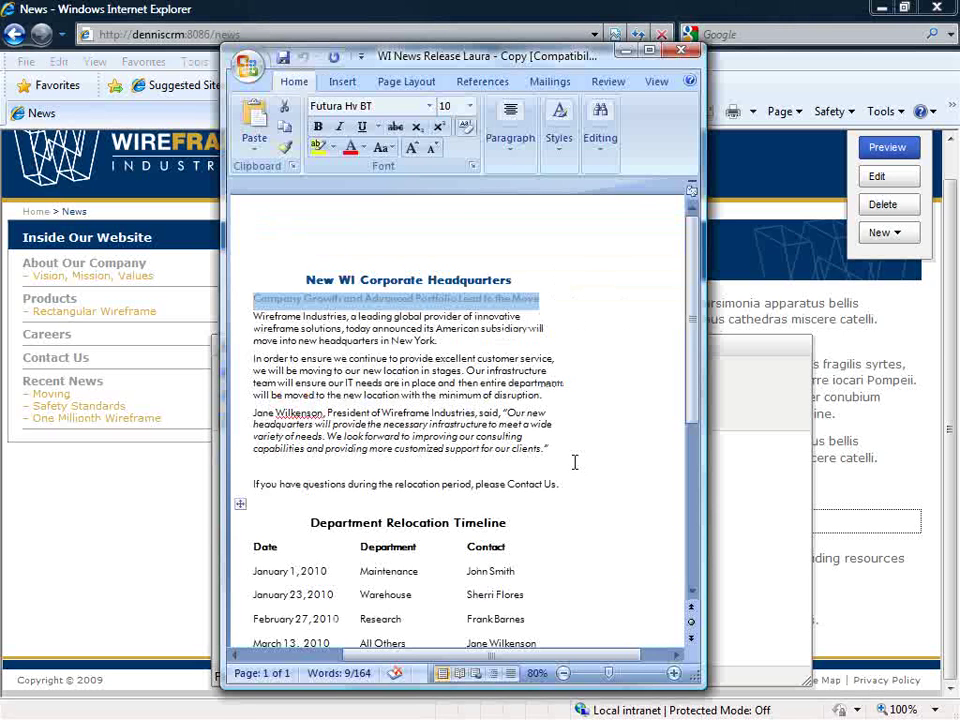
pyautogui.hotkey('alt', 'Tab')
pyautogui.click(291, 395)
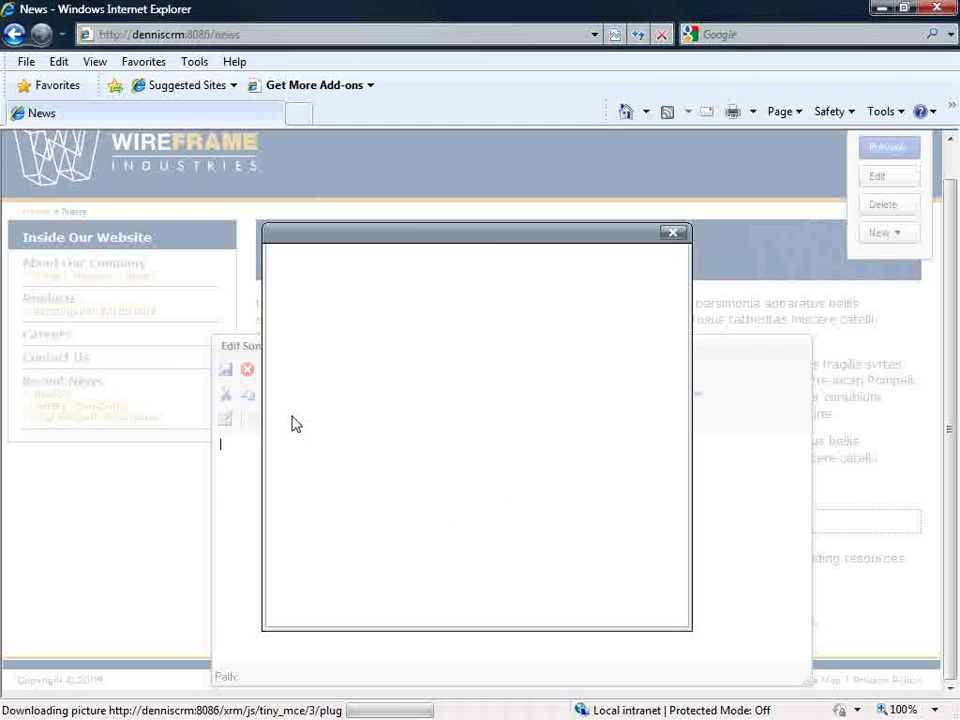
pyautogui.write('Company Growth and Advanced Portfolio Lead to the Move')
pyautogui.click(320, 599)
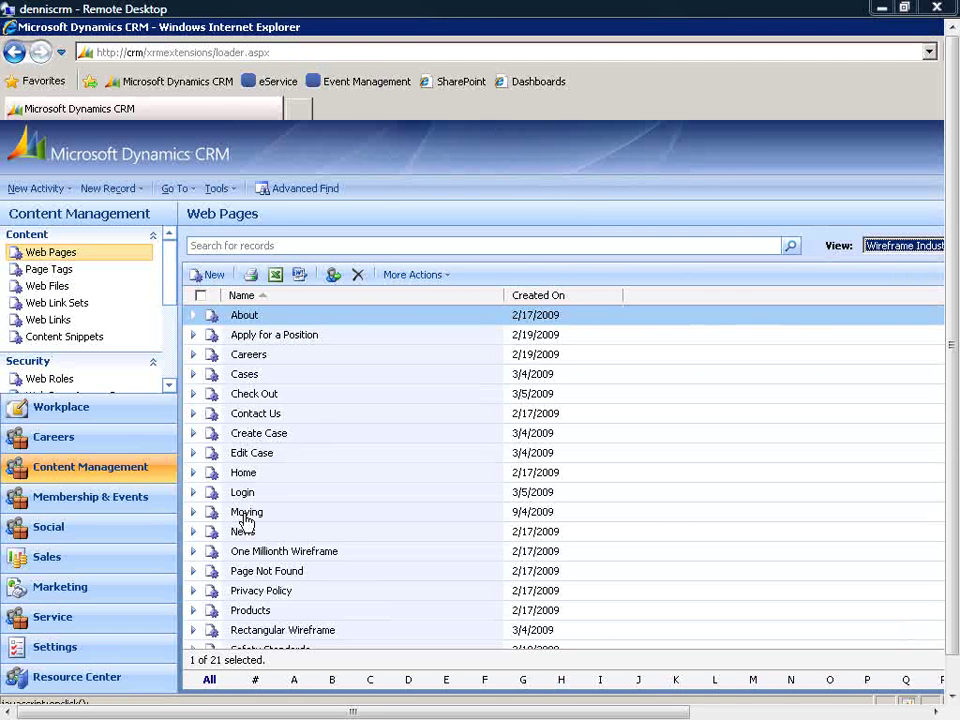
# Open the Moving web page record in CRM and view its child files.
pyautogui.doubleClick(243, 516)
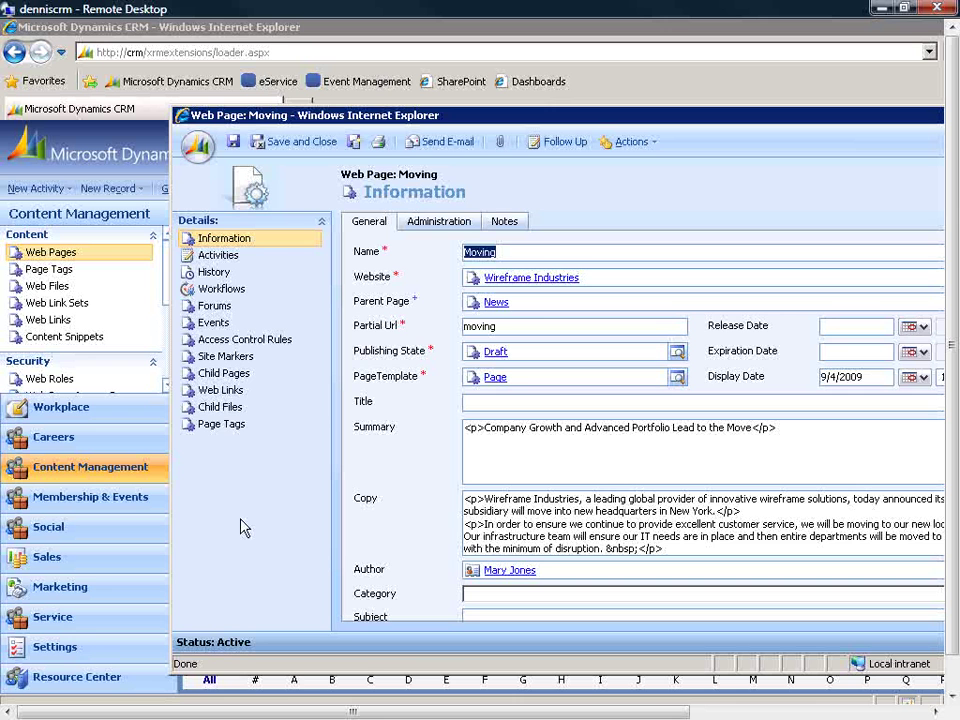
pyautogui.click(220, 406)
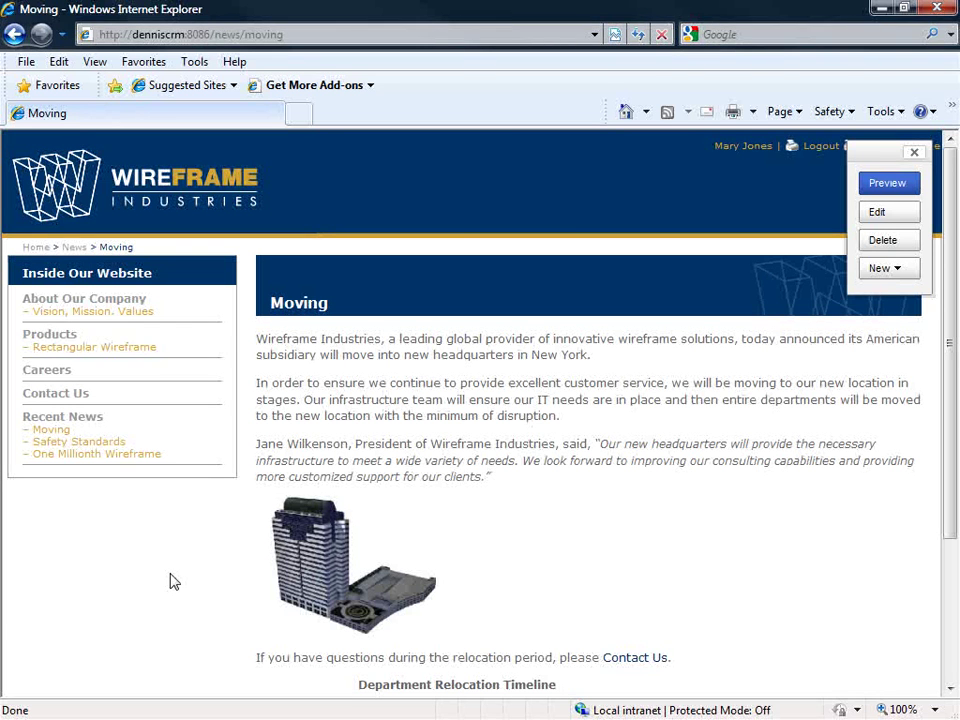
pyautogui.moveTo(588, 400)
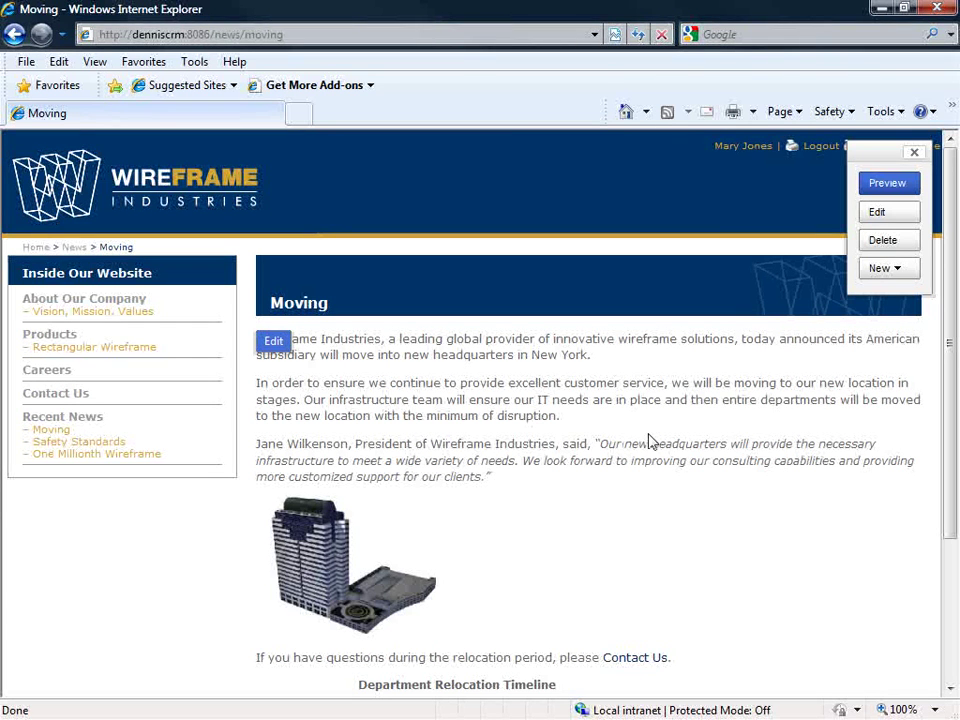
# Change the Moving page's publishing state from Draft to Published and save.
pyautogui.click(876, 212)
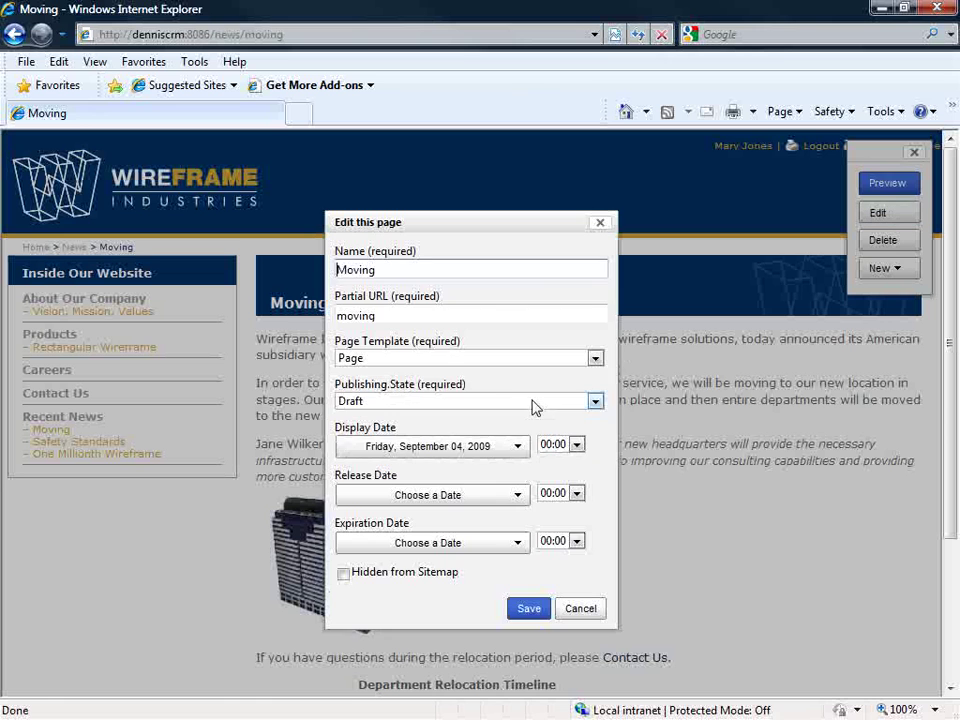
pyautogui.click(477, 402)
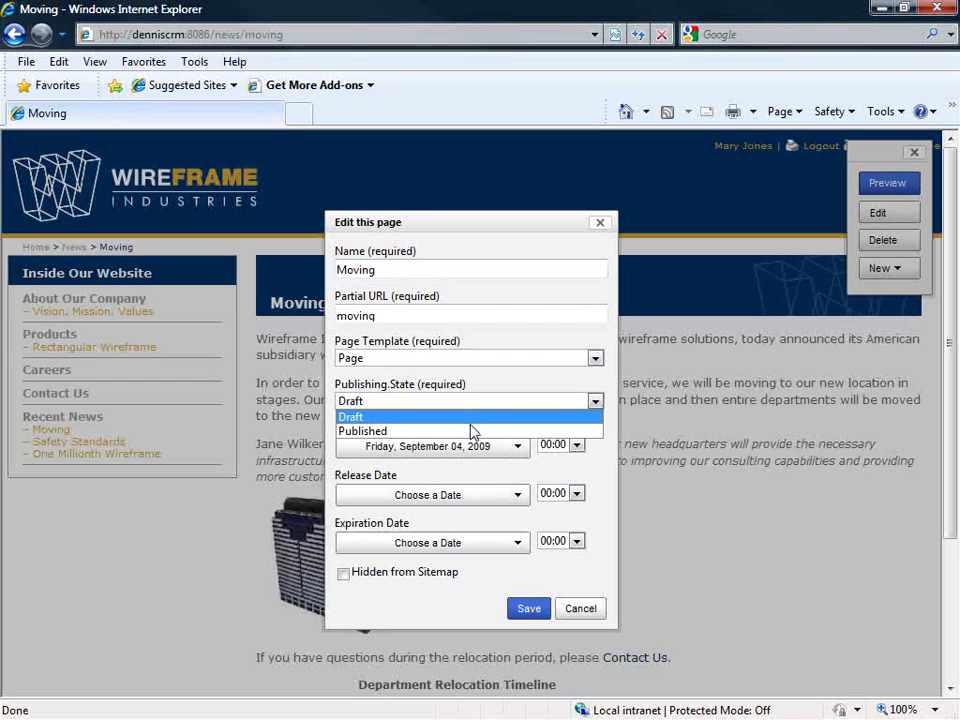
pyautogui.click(472, 431)
pyautogui.click(522, 609)
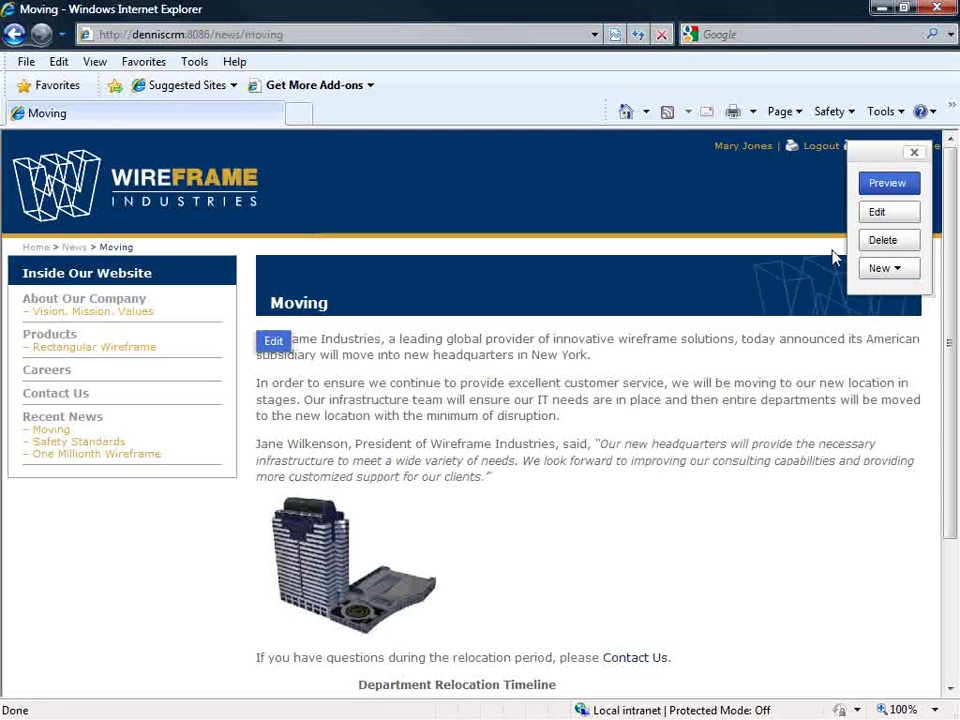
# Turn off preview mode so the Moving page's inline edit tags reappear.
pyautogui.click(885, 185)
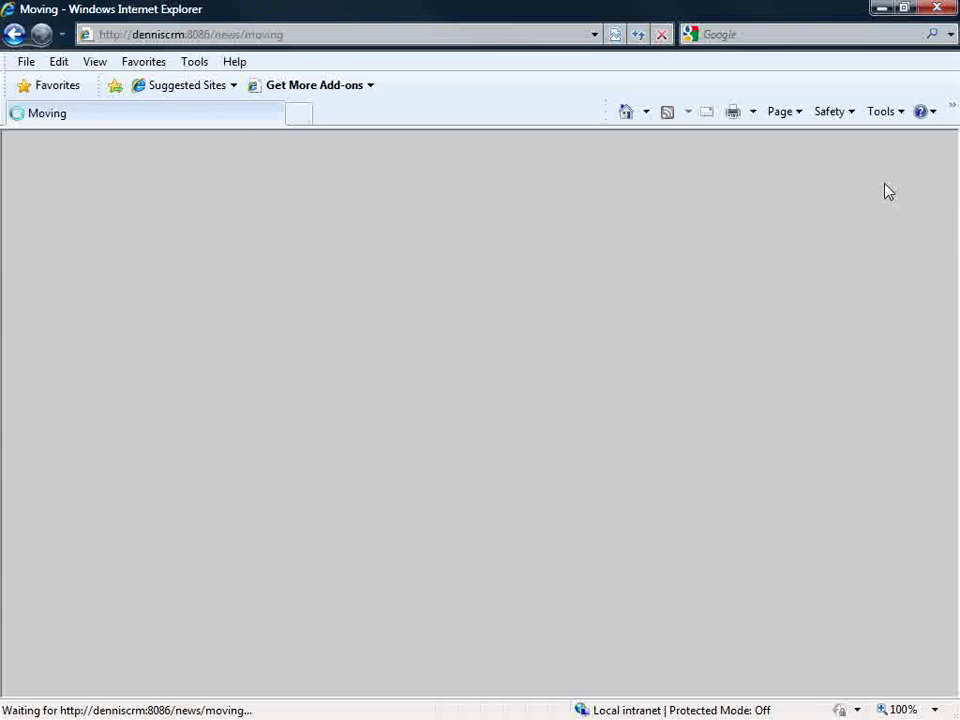